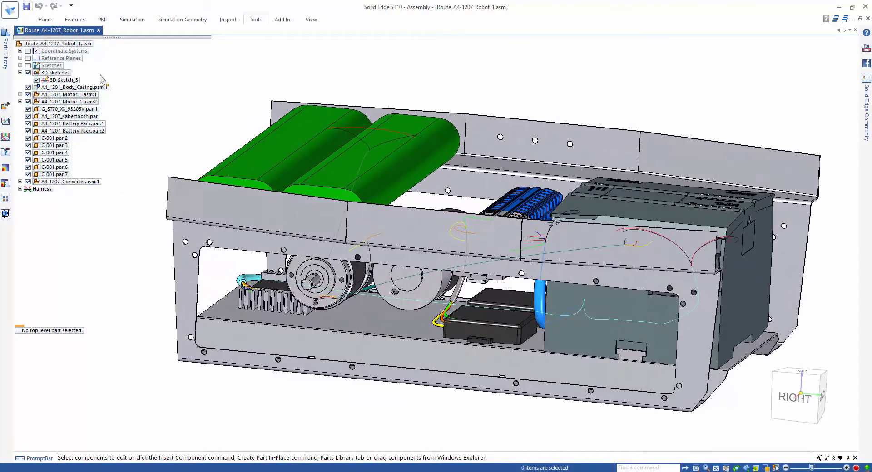
Hide the body casing and open the Motor_PD3557 part of the second motor assembly for in-place editing.
{"action": "left_click", "coordinate": [28, 87]}
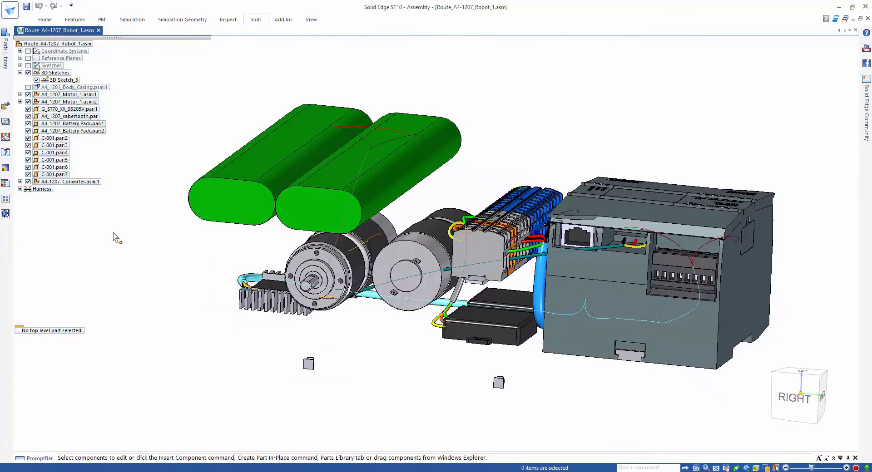
{"action": "left_click", "coordinate": [449, 223]}
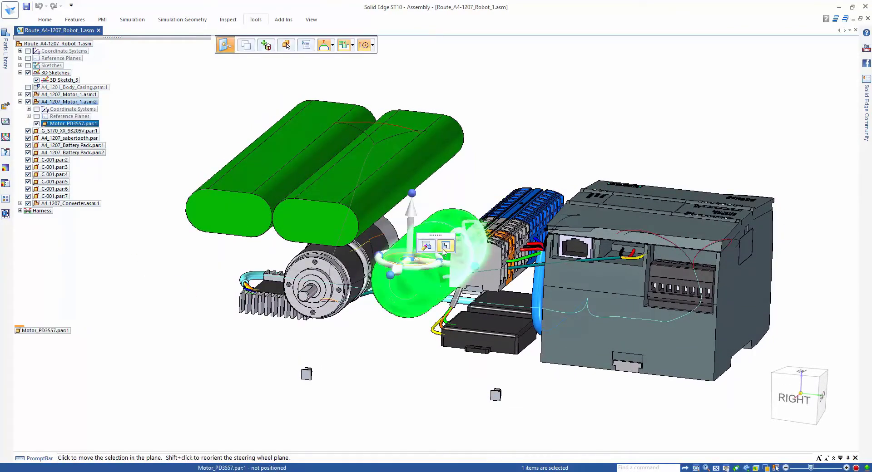
{"action": "double_click", "coordinate": [449, 220]}
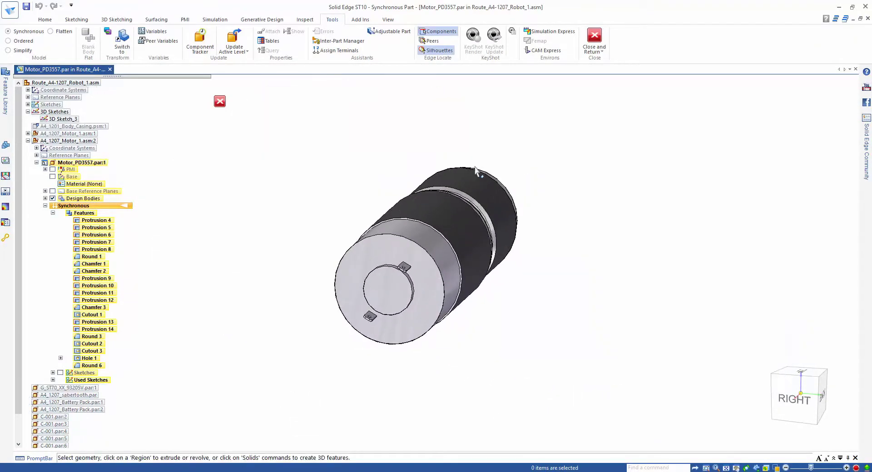
In Assign Terminals, name the component R-239 and add two terminals named 1 and 2.
{"action": "left_click", "coordinate": [340, 51]}
{"action": "left_click", "coordinate": [259, 118]}
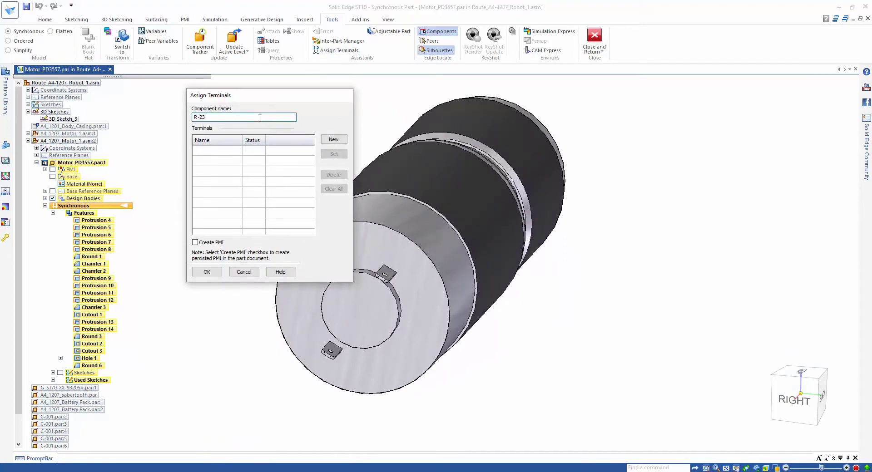
{"action": "left_click", "coordinate": [333, 138]}
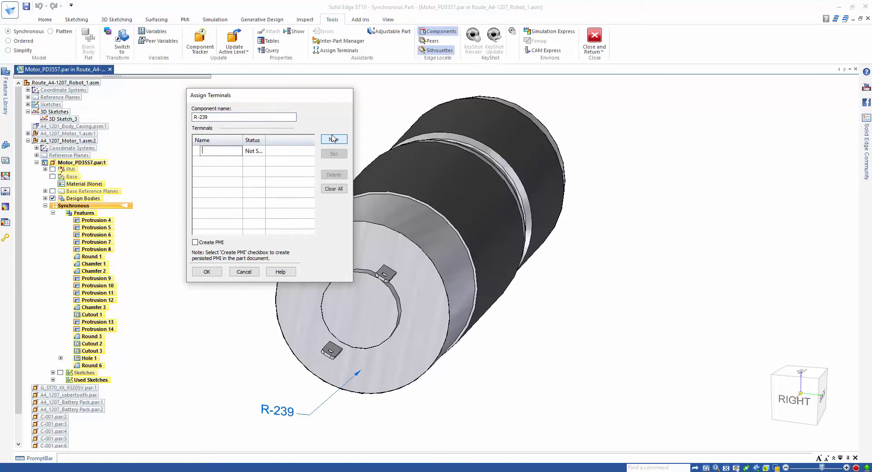
{"action": "key", "text": "Return"}
{"action": "left_click", "coordinate": [333, 139]}
{"action": "key", "text": "Return"}
Set terminal 1 on the hole of the motor's lower tab and terminal 2 on the upper tab's hole.
{"action": "left_click", "coordinate": [217, 151]}
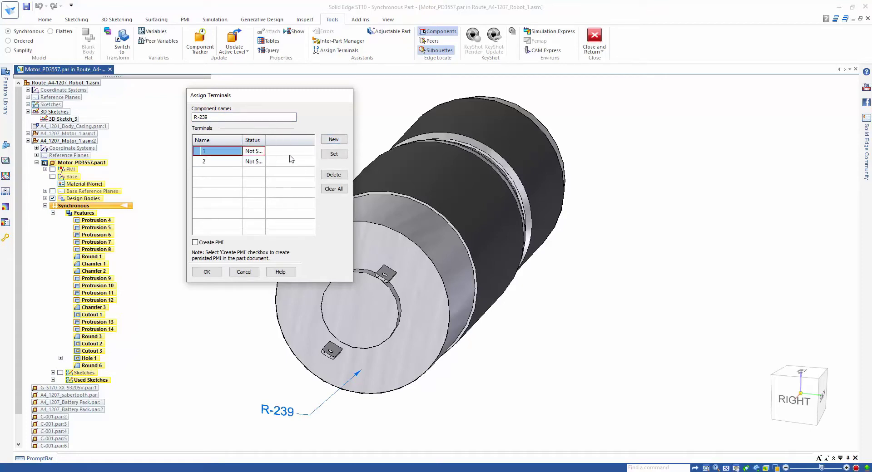
{"action": "left_click", "coordinate": [330, 154]}
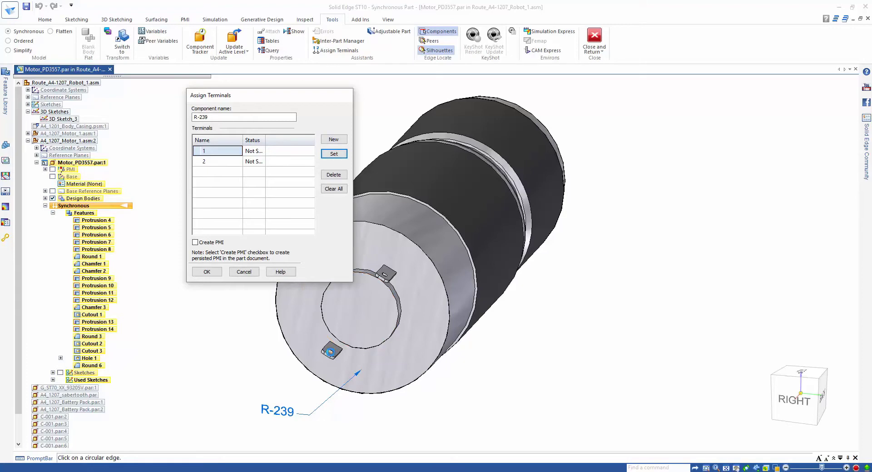
{"action": "left_click", "coordinate": [331, 353]}
{"action": "left_click", "coordinate": [222, 161]}
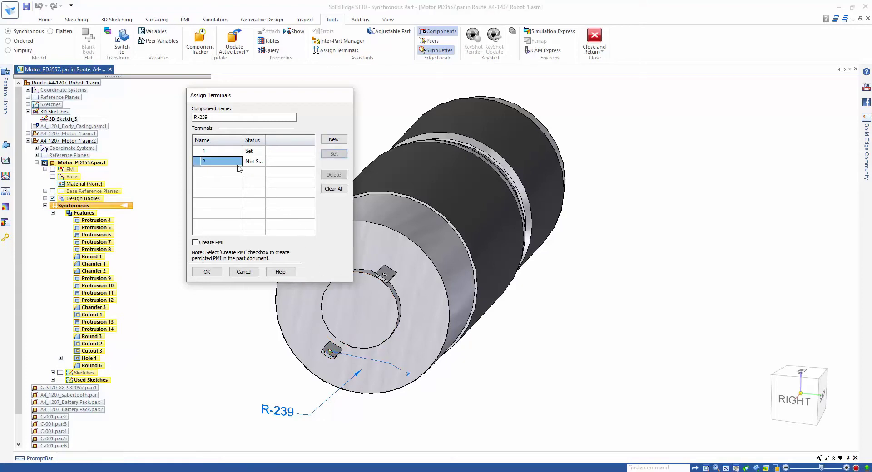
{"action": "left_click", "coordinate": [334, 154]}
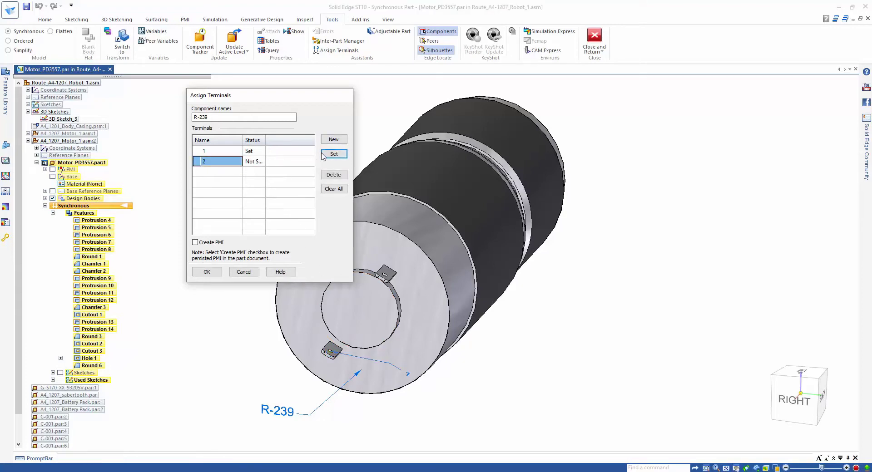
{"action": "left_click", "coordinate": [386, 277]}
Enable PMI creation for the assigned terminals, accept them and return to the robot assembly.
{"action": "left_click", "coordinate": [195, 243]}
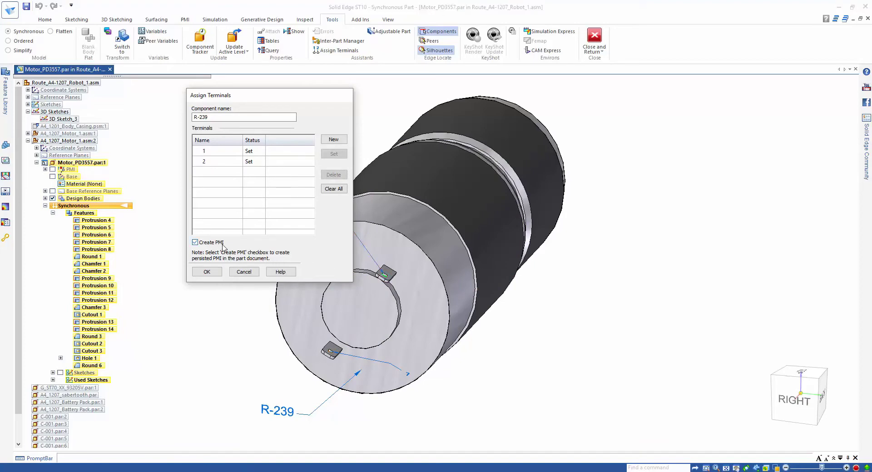
{"action": "left_click", "coordinate": [207, 272]}
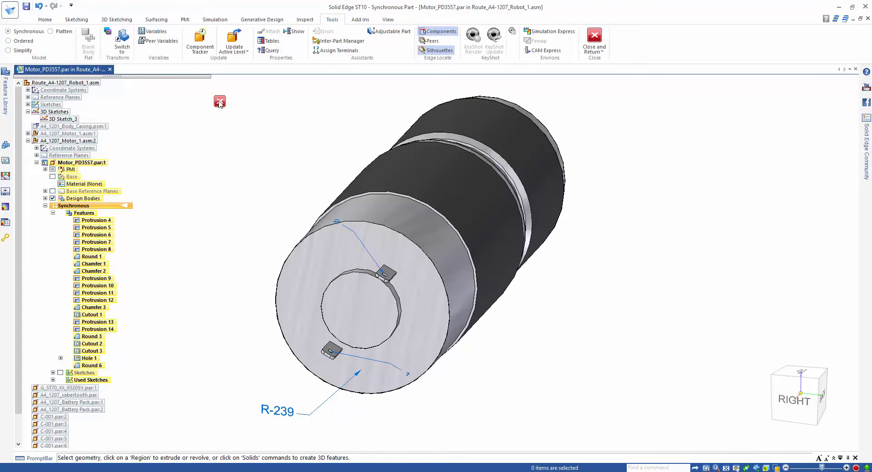
{"action": "left_click", "coordinate": [220, 102]}
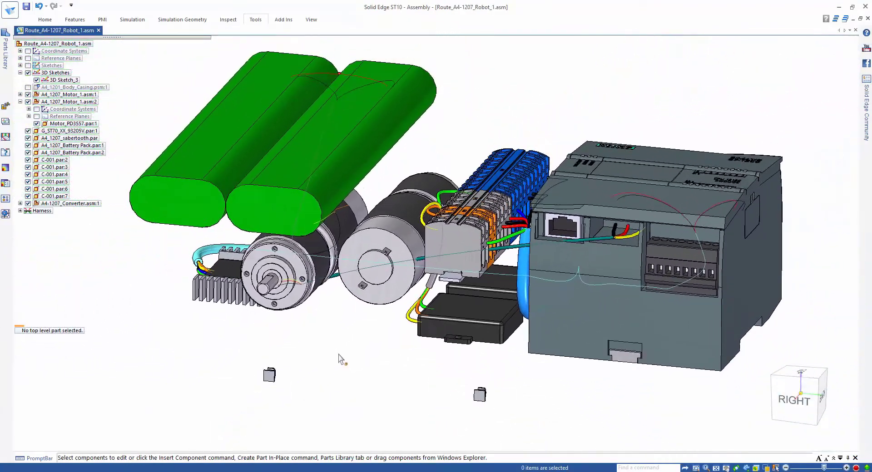
Open the Harness Design environment and route the path of cable C1 through the two free cable clips.
{"action": "left_click", "coordinate": [256, 19]}
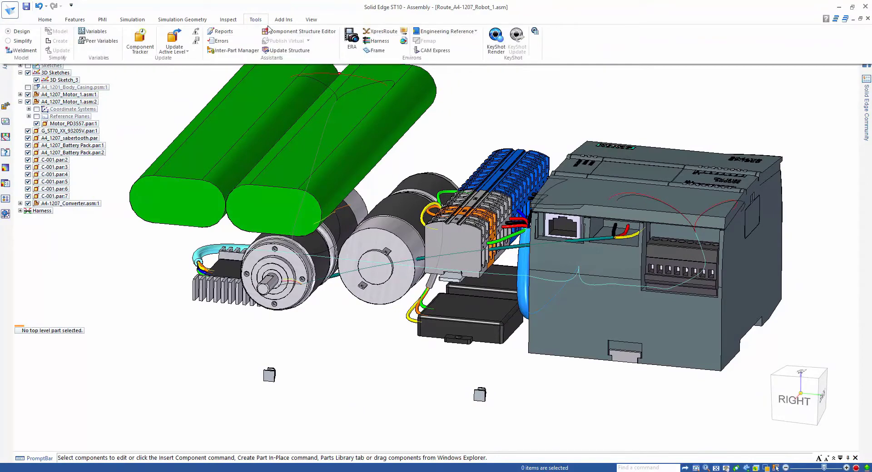
{"action": "left_click", "coordinate": [365, 41]}
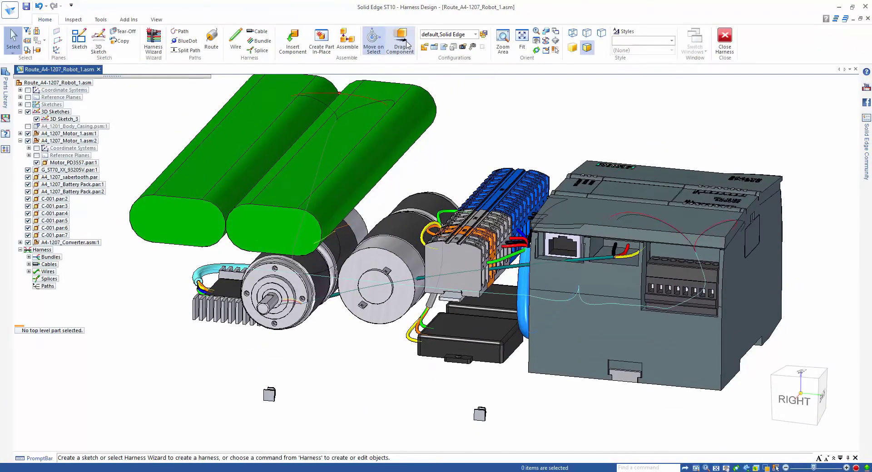
{"action": "left_click", "coordinate": [212, 42]}
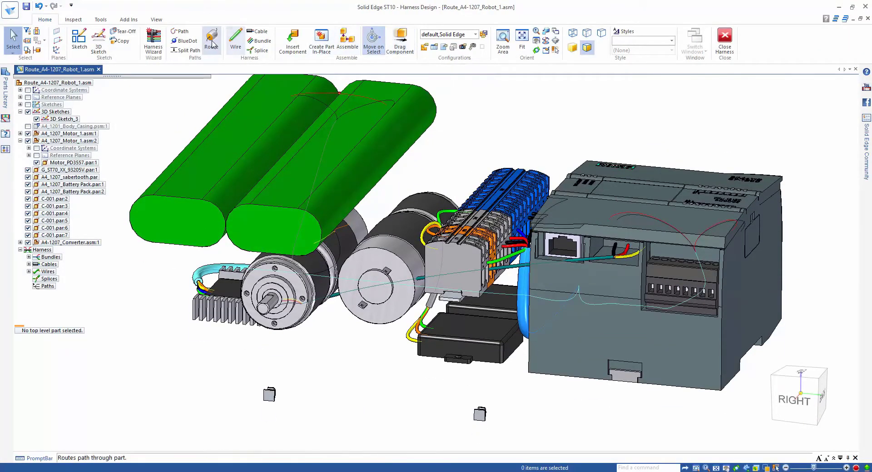
{"action": "left_click", "coordinate": [413, 281]}
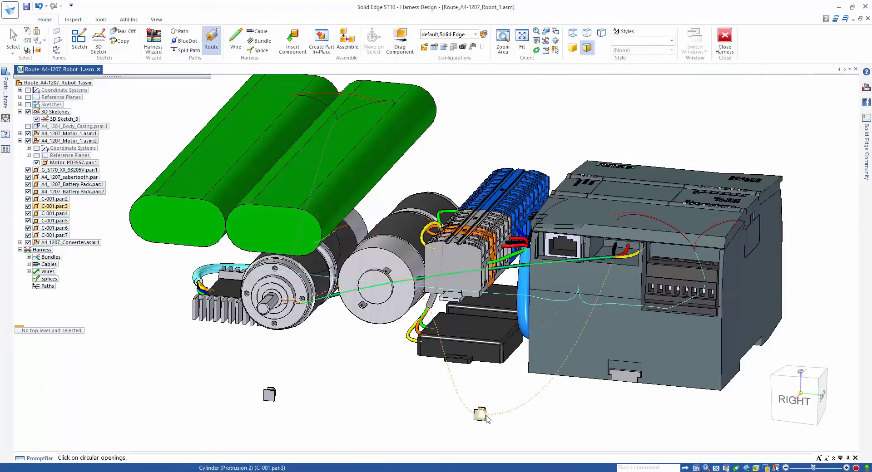
{"action": "left_click", "coordinate": [485, 416]}
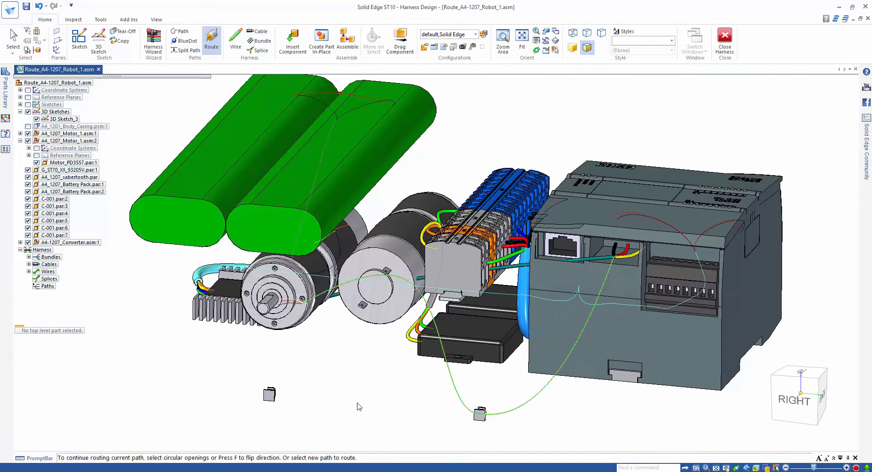
{"action": "left_click", "coordinate": [274, 397]}
{"action": "key", "text": "Escape"}
Edit cable C1 and move its point near the second motor below the first motor, at about X 26, Y -60, Z 4.5 mm.
{"action": "left_click", "coordinate": [339, 335]}
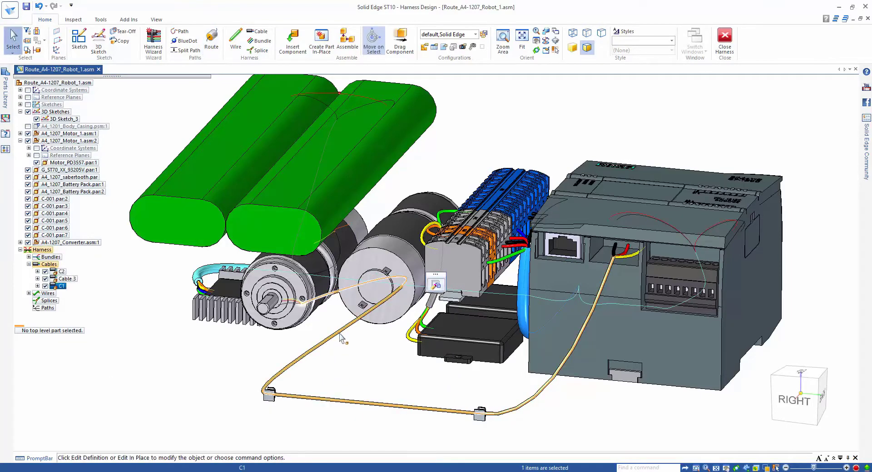
{"action": "left_click", "coordinate": [436, 285]}
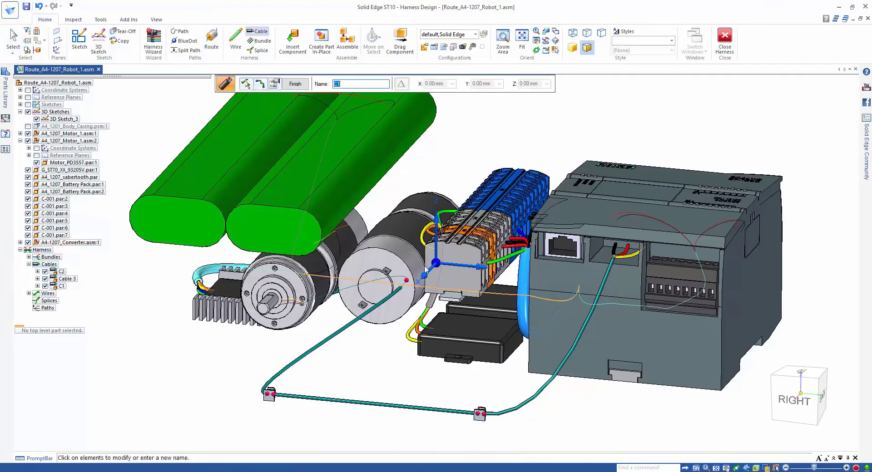
{"action": "left_click", "coordinate": [445, 259]}
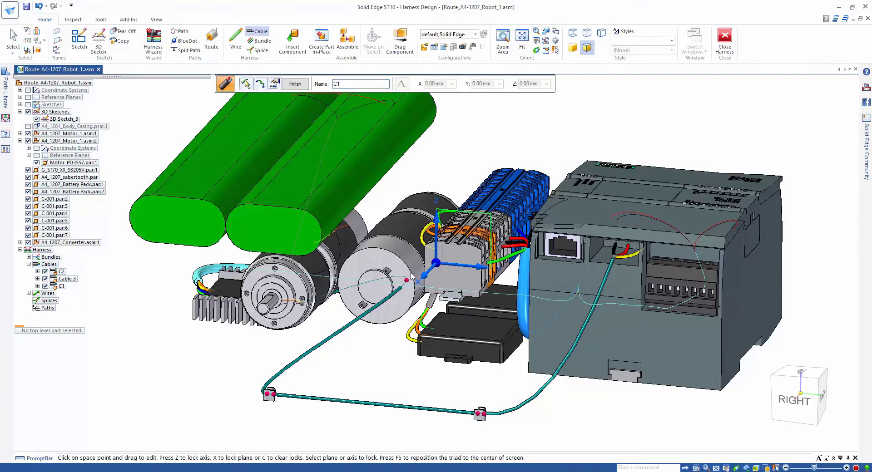
{"action": "left_click_drag", "start_coordinate": [407, 280], "coordinate": [318, 328]}
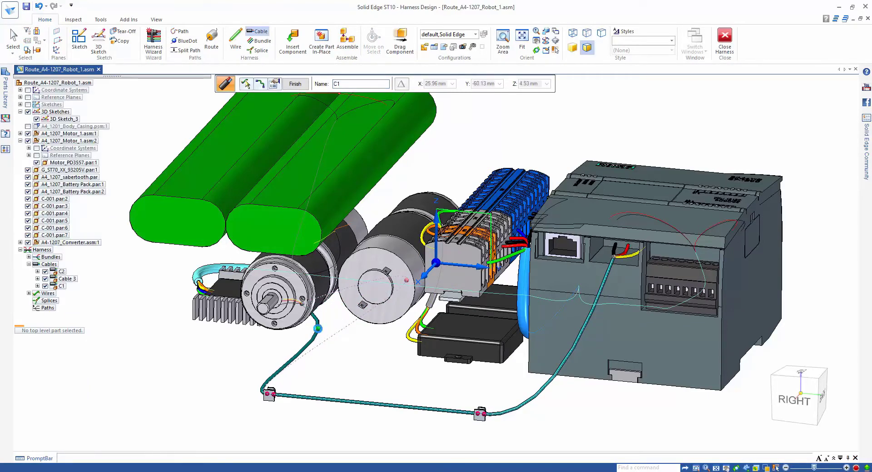
{"action": "right_click", "coordinate": [321, 328]}
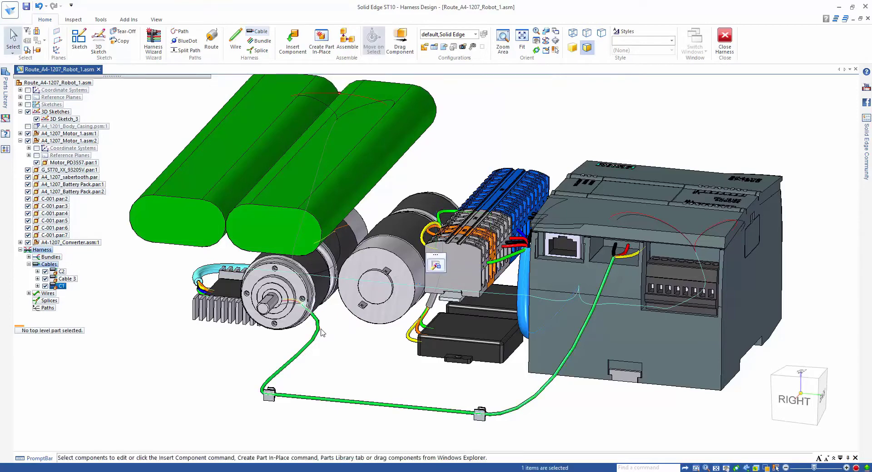
{"action": "left_click", "coordinate": [248, 362]}
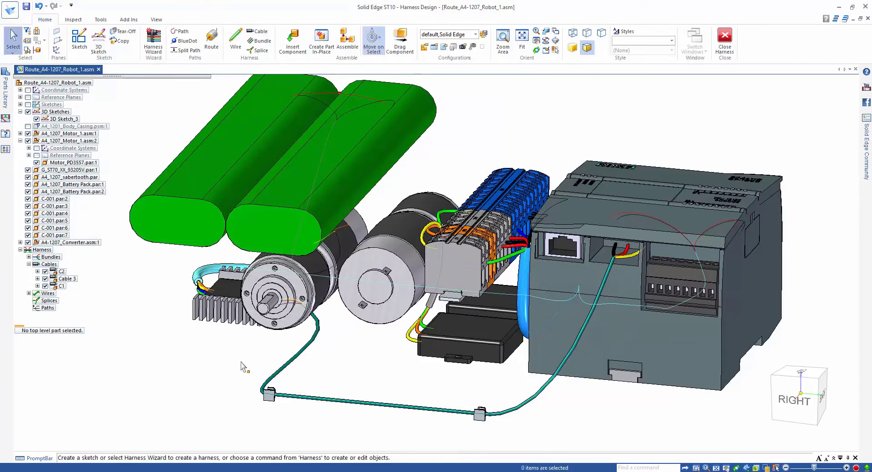
Split the path of cable C1 between the two clips, close to the clip nearer the motors.
{"action": "left_click", "coordinate": [185, 50]}
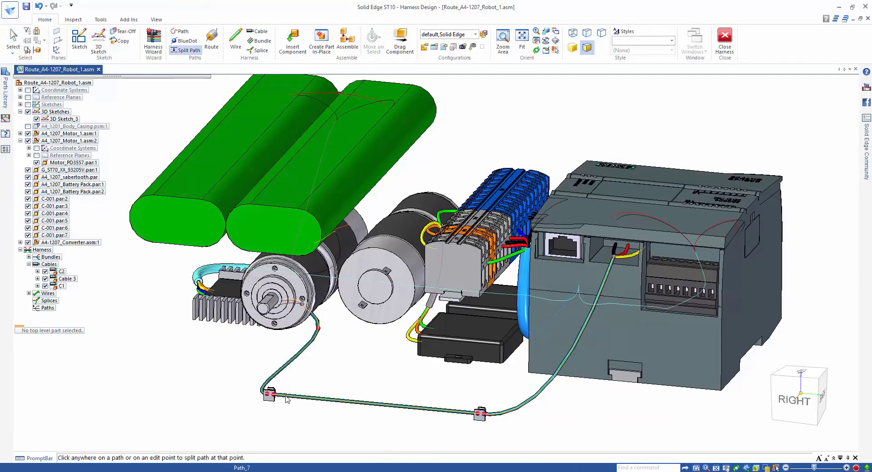
{"action": "left_click", "coordinate": [305, 398]}
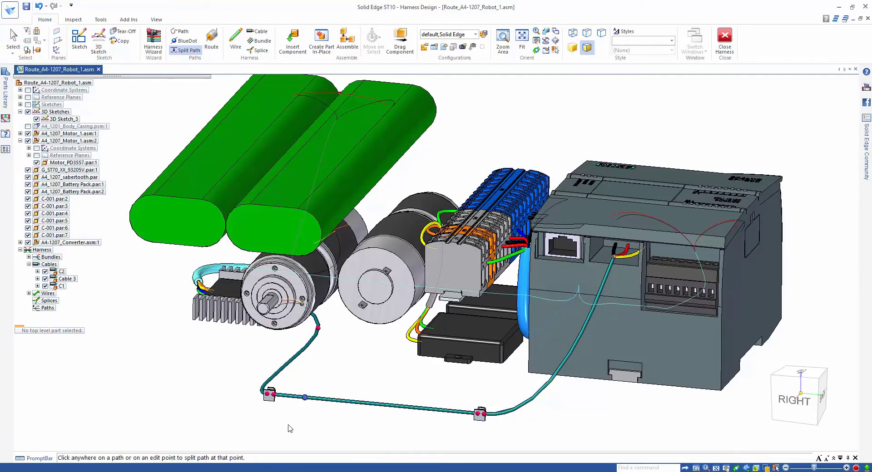
{"action": "middle_click_drag", "start_coordinate": [288, 426], "coordinate": [400, 411]}
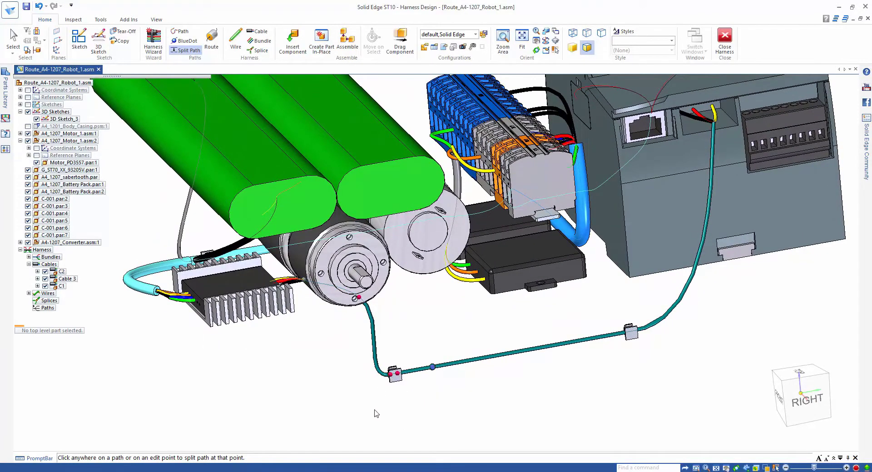
{"action": "key", "text": "Escape"}
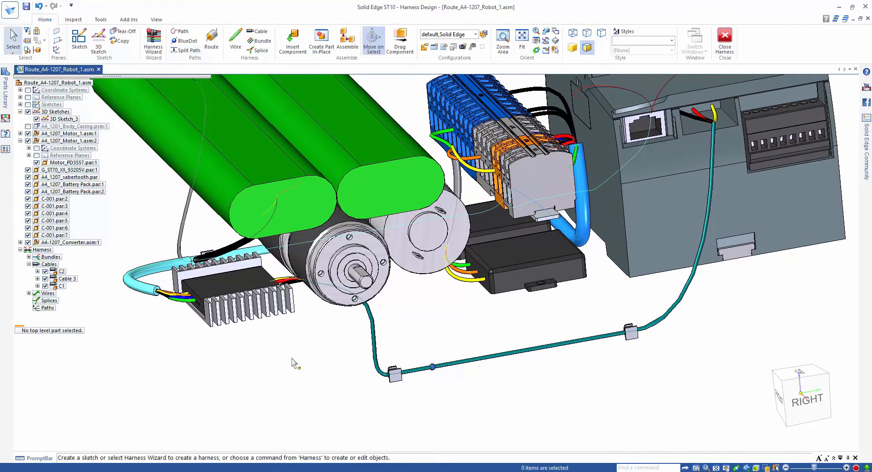
Draw a new harness path in the right view from the split point on cable C1 to the centre area of the second motor.
{"action": "left_click", "coordinate": [182, 32]}
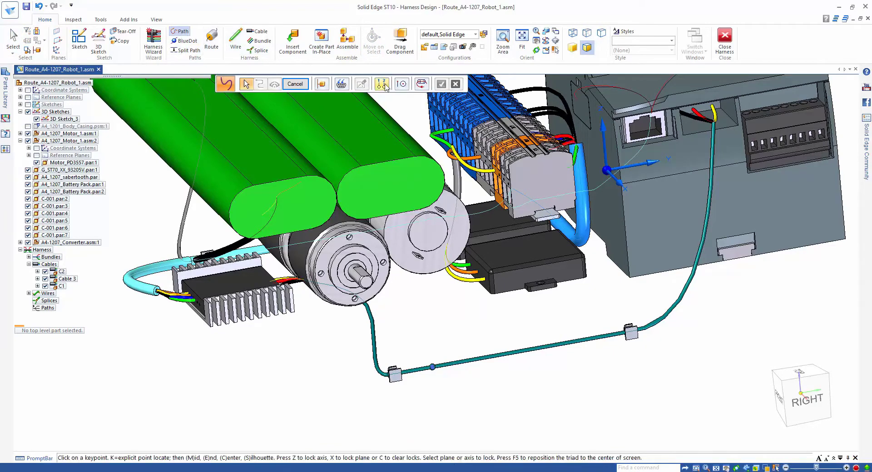
{"action": "left_click", "coordinate": [398, 88]}
{"action": "left_click", "coordinate": [418, 138]}
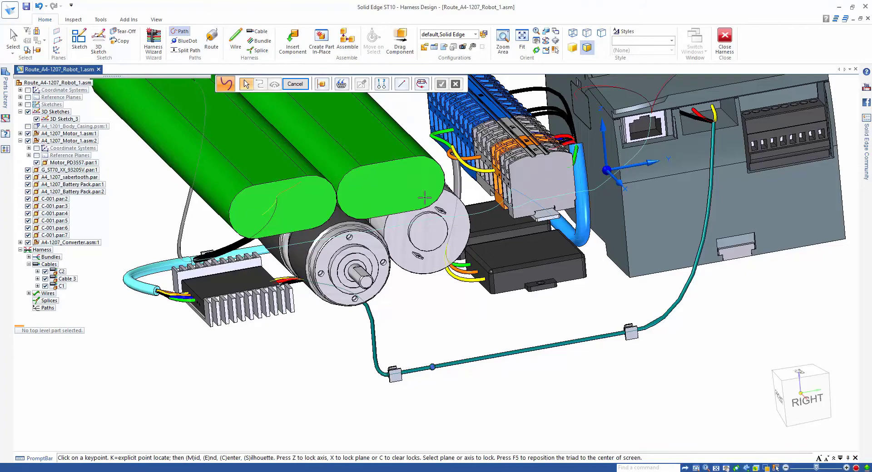
{"action": "left_click", "coordinate": [431, 367]}
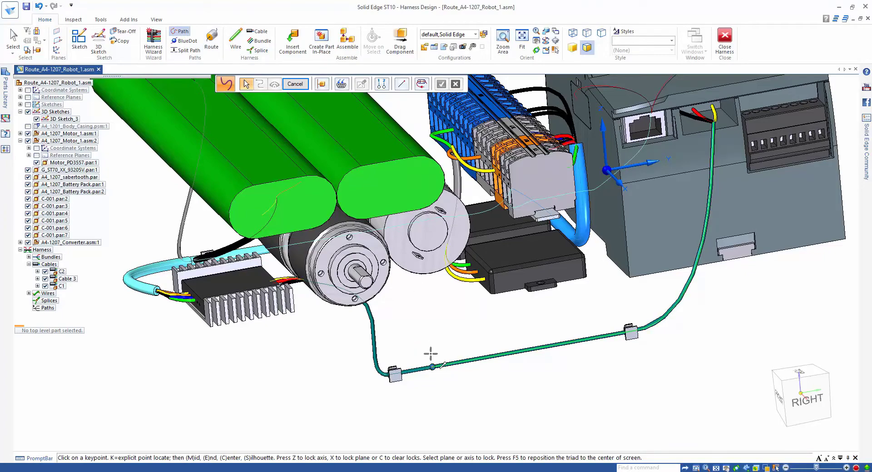
{"action": "key", "text": "ctrl+r"}
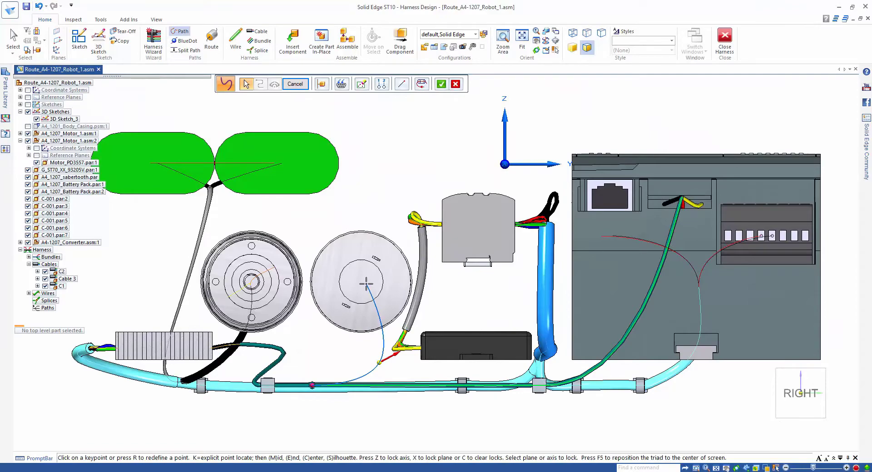
{"action": "left_click", "coordinate": [367, 284]}
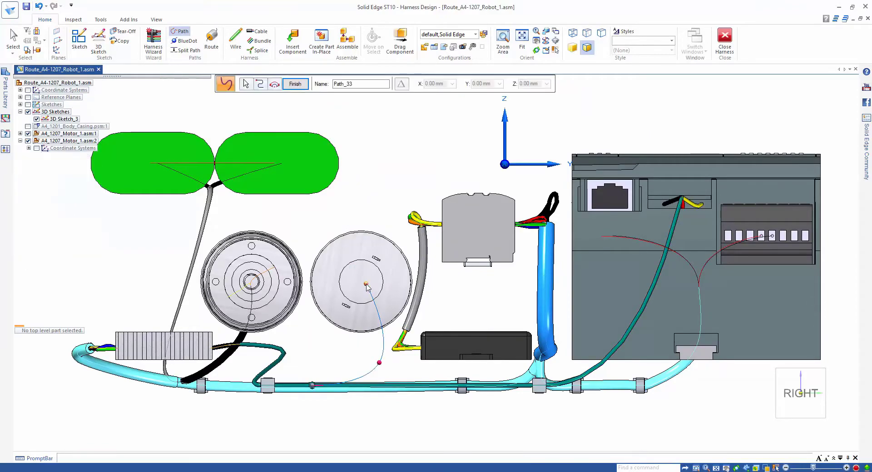
Move the new path's motor-side end point close in front of the second motor's face and finish the path.
{"action": "middle_click_drag", "start_coordinate": [366, 284], "coordinate": [610, 193]}
{"action": "left_click_drag", "start_coordinate": [447, 327], "coordinate": [413, 328]}
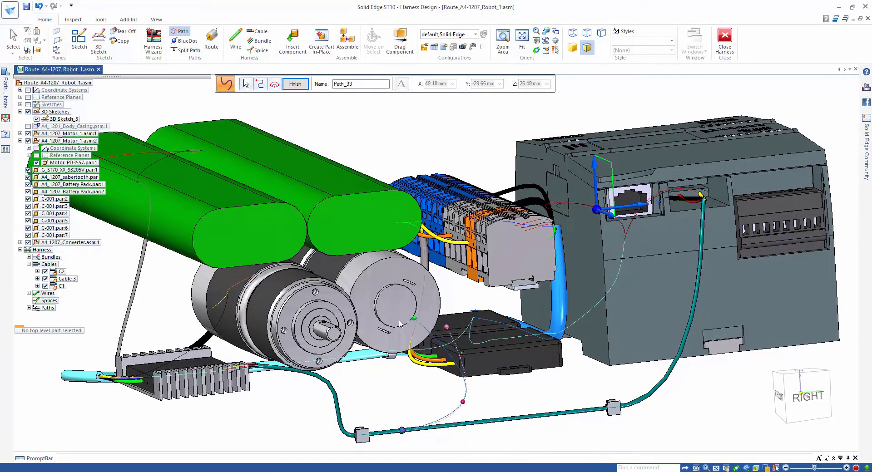
{"action": "right_click", "coordinate": [455, 132]}
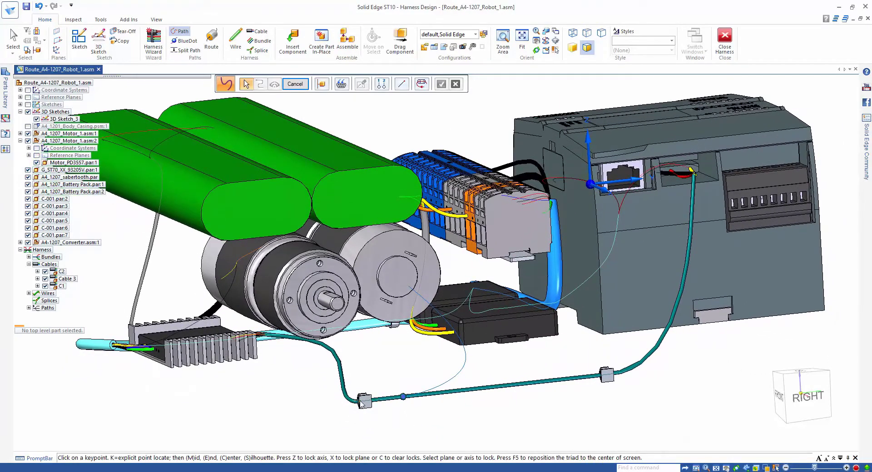
Draw a new harness path in the right view from the clip nearest the motors, curving around to the wire-entry end of the finned controller.
{"action": "key", "text": "ctrl+r"}
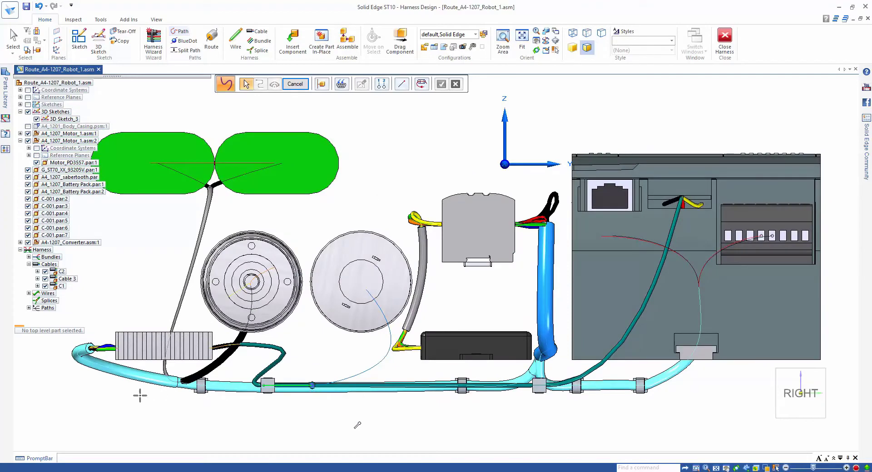
{"action": "left_click", "coordinate": [85, 392]}
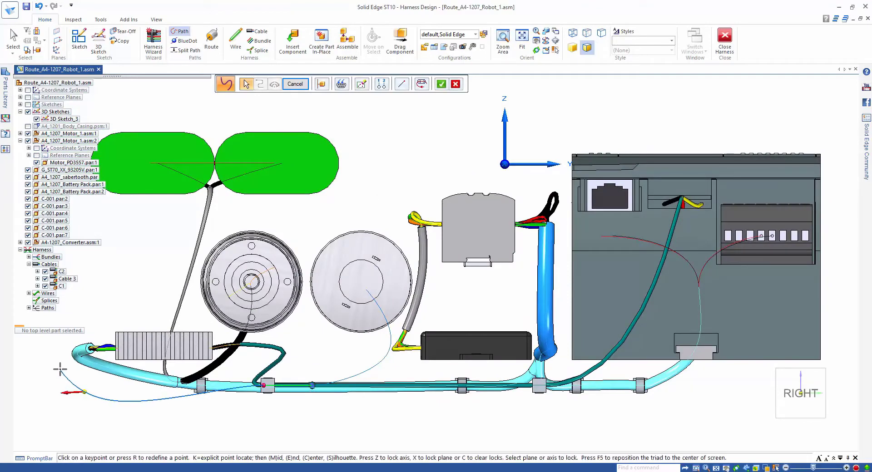
{"action": "left_click", "coordinate": [97, 357]}
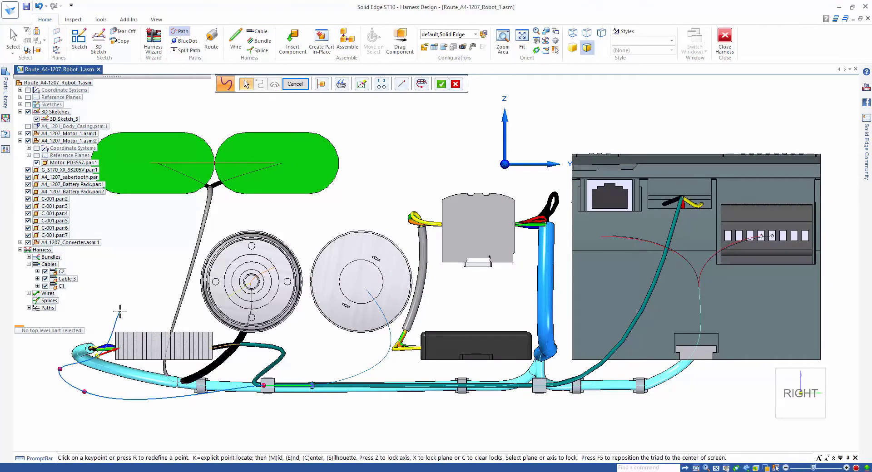
{"action": "right_click", "coordinate": [119, 313]}
Move the new path's end point and its neighbouring point close in front of the finned controller's terminal side and finish the path.
{"action": "middle_click_drag", "start_coordinate": [206, 304], "coordinate": [421, 403]}
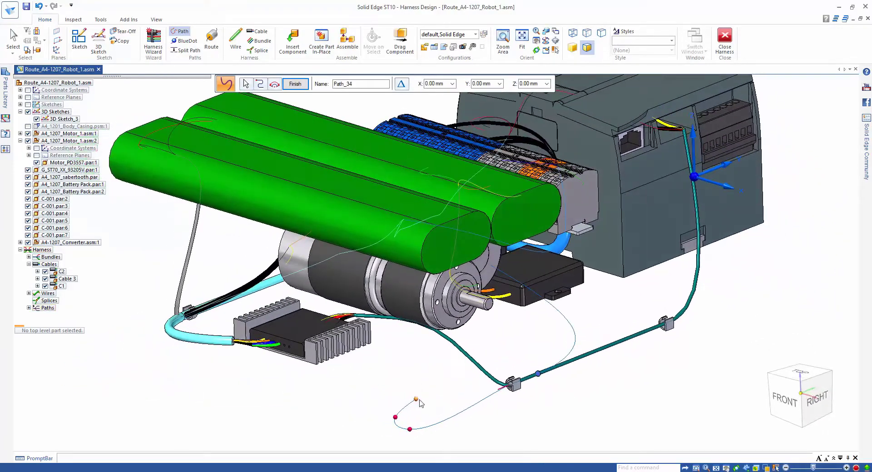
{"action": "left_click", "coordinate": [417, 400]}
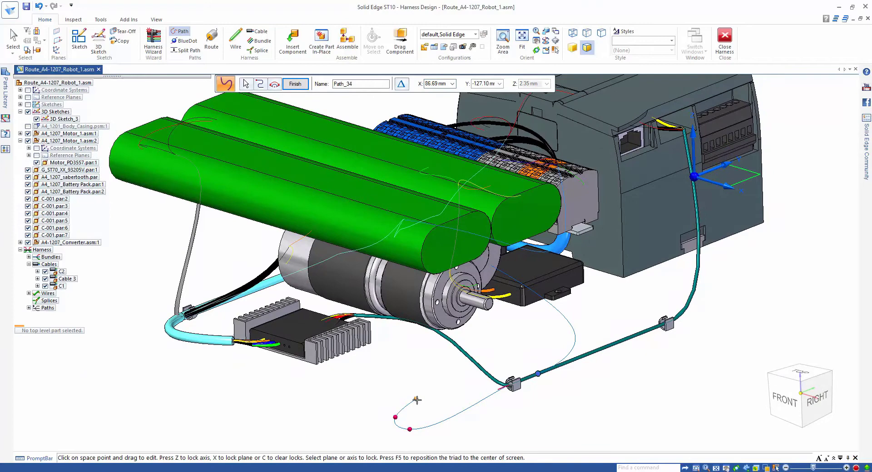
{"action": "left_click_drag", "start_coordinate": [417, 400], "coordinate": [348, 392]}
{"action": "left_click_drag", "start_coordinate": [285, 362], "coordinate": [280, 355]}
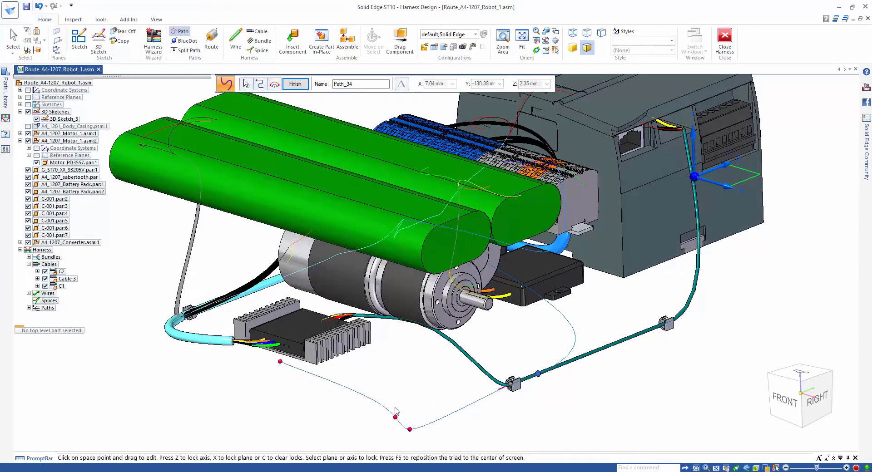
{"action": "left_click_drag", "start_coordinate": [395, 417], "coordinate": [276, 372]}
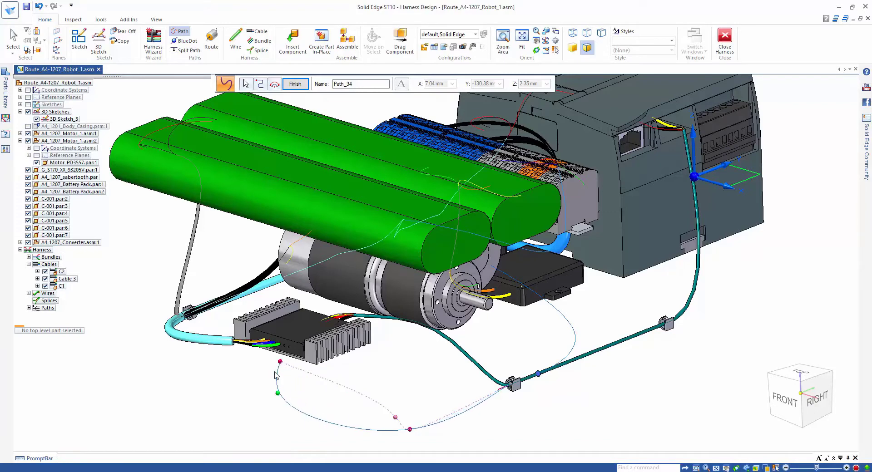
{"action": "right_click", "coordinate": [360, 381]}
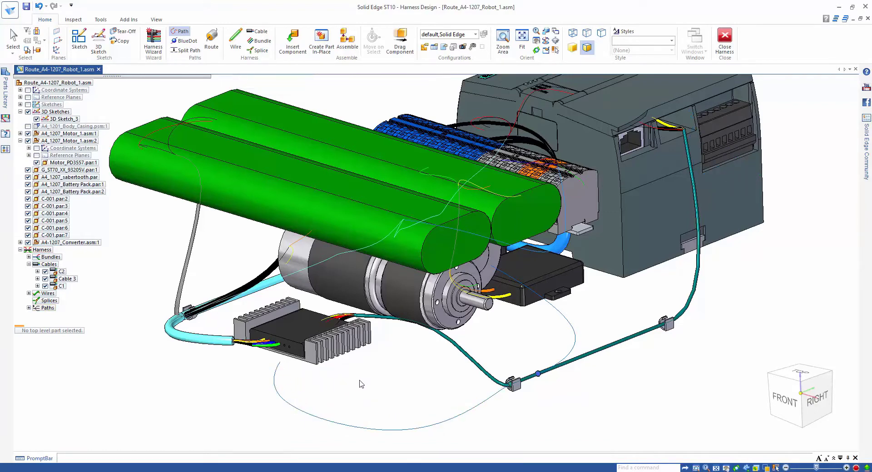
{"action": "key", "text": "Escape"}
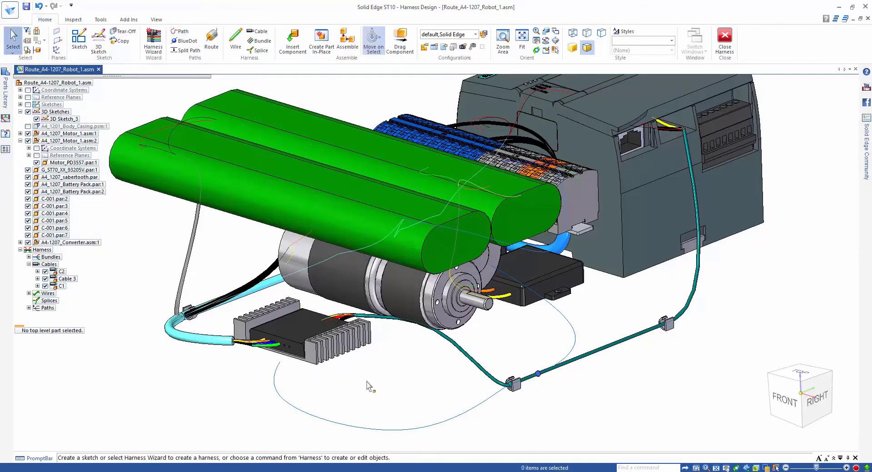
Start a wire, show the second motor's terminal information, and set point picking to cylindrical faces.
{"action": "middle_click_drag", "start_coordinate": [368, 382], "coordinate": [322, 387]}
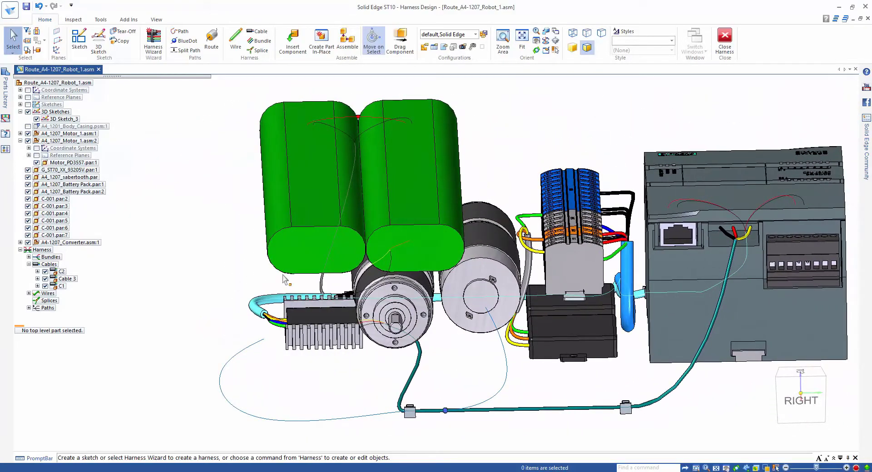
{"action": "left_click", "coordinate": [236, 41]}
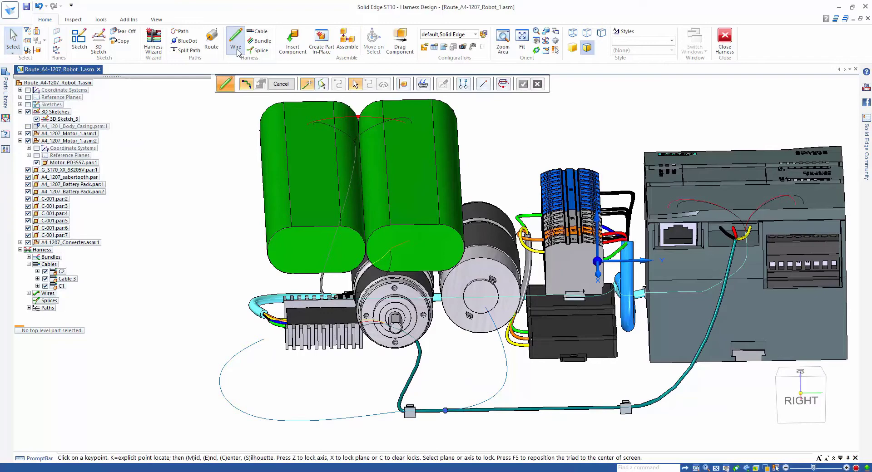
{"action": "left_click", "coordinate": [419, 86]}
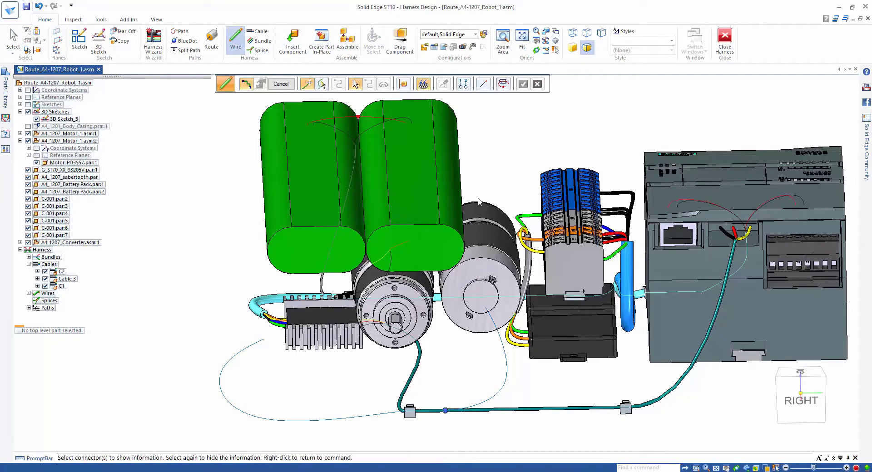
{"action": "left_click", "coordinate": [487, 243]}
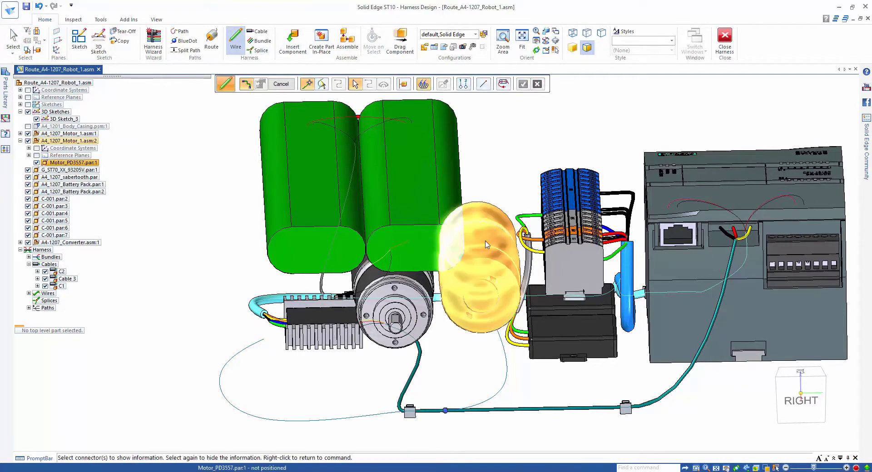
{"action": "right_click", "coordinate": [515, 159]}
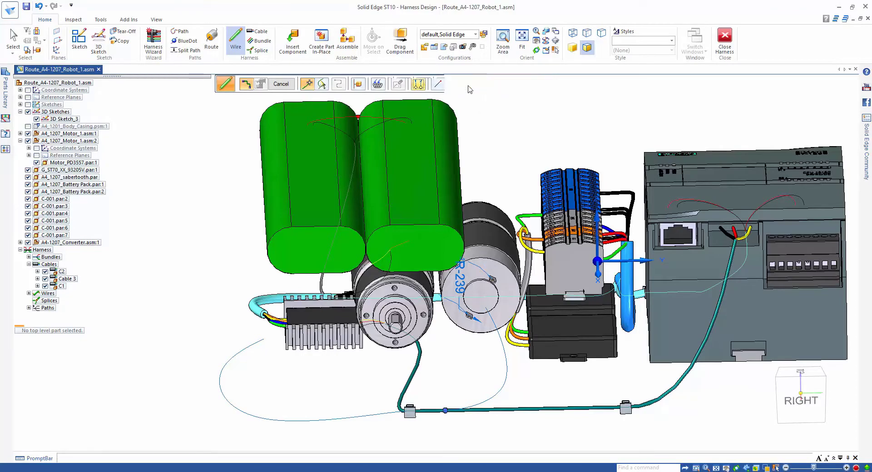
{"action": "left_click", "coordinate": [486, 88]}
{"action": "left_click", "coordinate": [491, 97]}
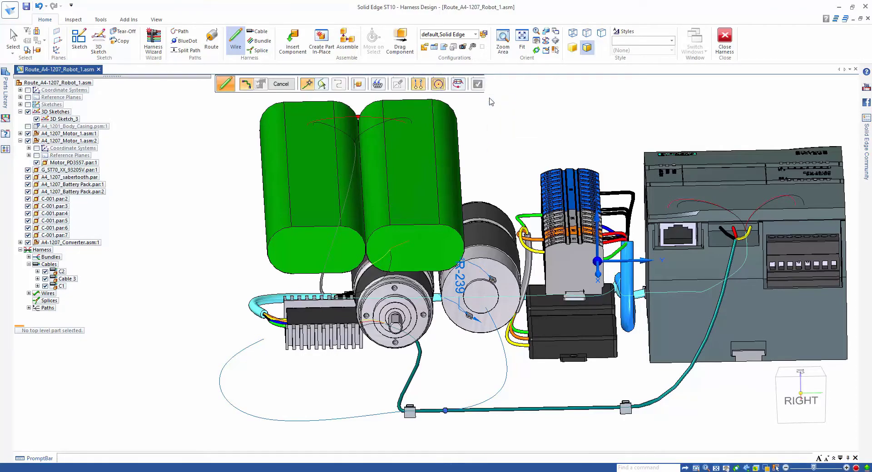
Create a 26-gage Stranded Copper Yellow wire from the second motor's lower terminal to a terminal hole on the finned controller.
{"action": "middle_click_drag", "start_coordinate": [518, 148], "coordinate": [206, 398]}
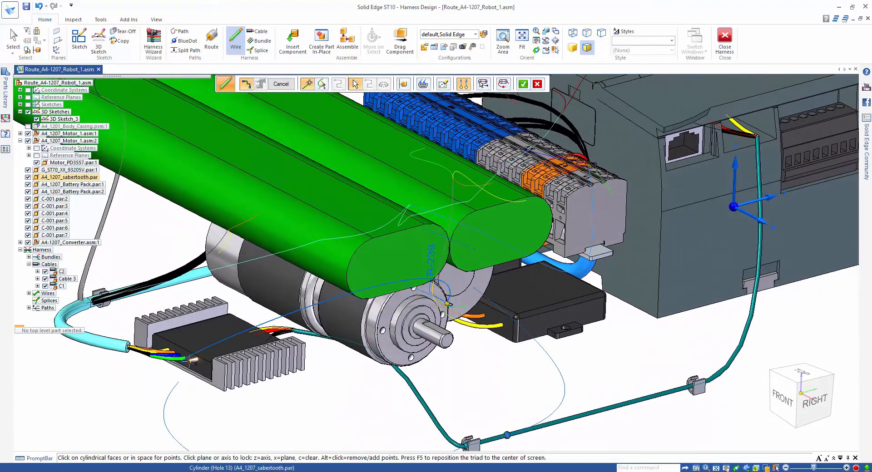
{"action": "right_click", "coordinate": [300, 407]}
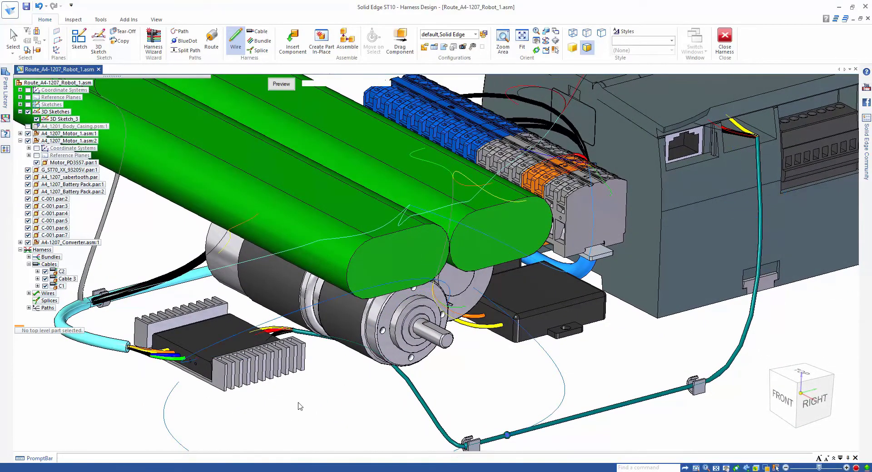
{"action": "right_click", "coordinate": [308, 404]}
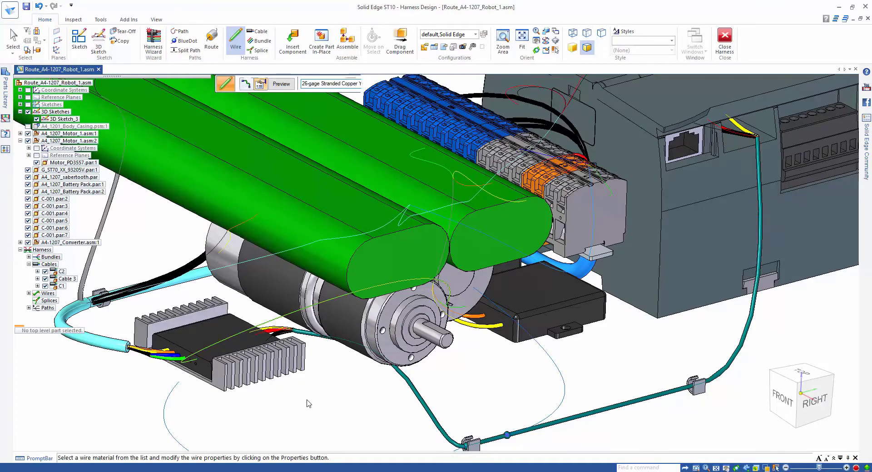
{"action": "middle_click_drag", "start_coordinate": [308, 404], "coordinate": [554, 276]}
{"action": "right_click", "coordinate": [549, 272]}
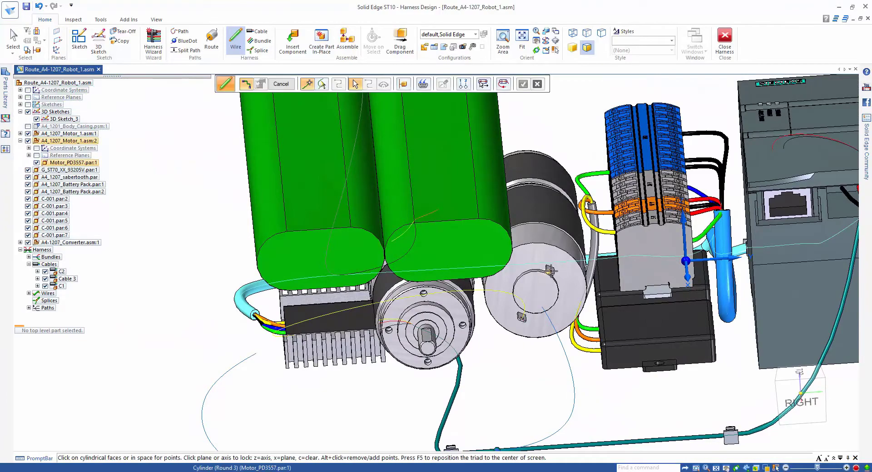
Create a red wire from the second motor's upper terminal to the neighbouring terminal hole on the finned controller.
{"action": "left_click", "coordinate": [550, 271]}
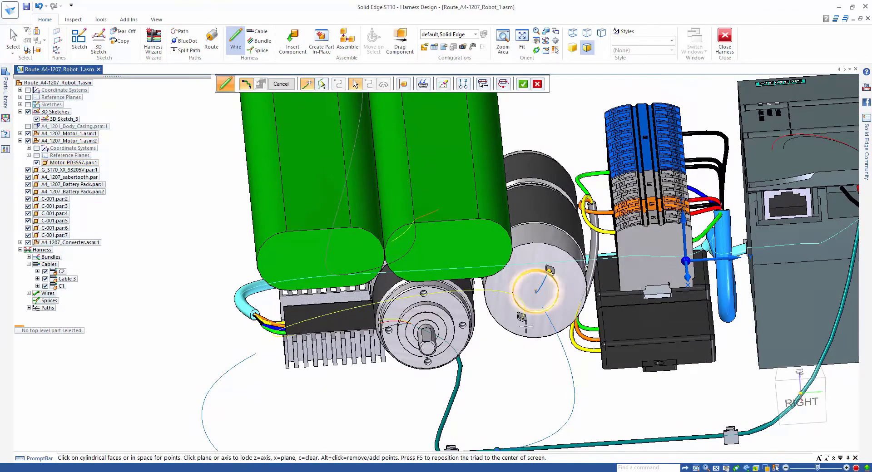
{"action": "middle_click_drag", "start_coordinate": [532, 295], "coordinate": [171, 323]}
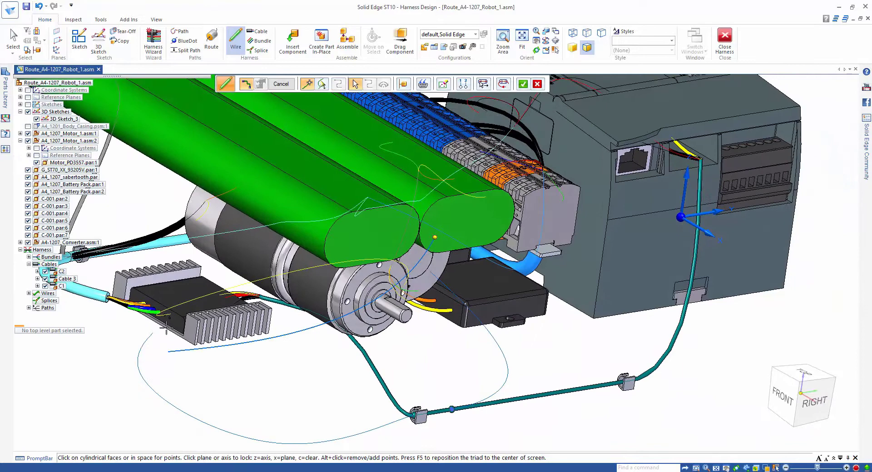
{"action": "left_click", "coordinate": [171, 322]}
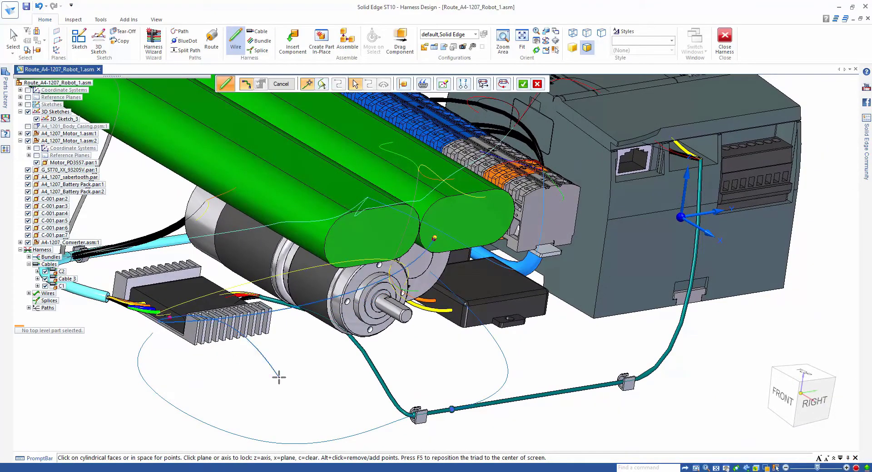
{"action": "right_click", "coordinate": [279, 378]}
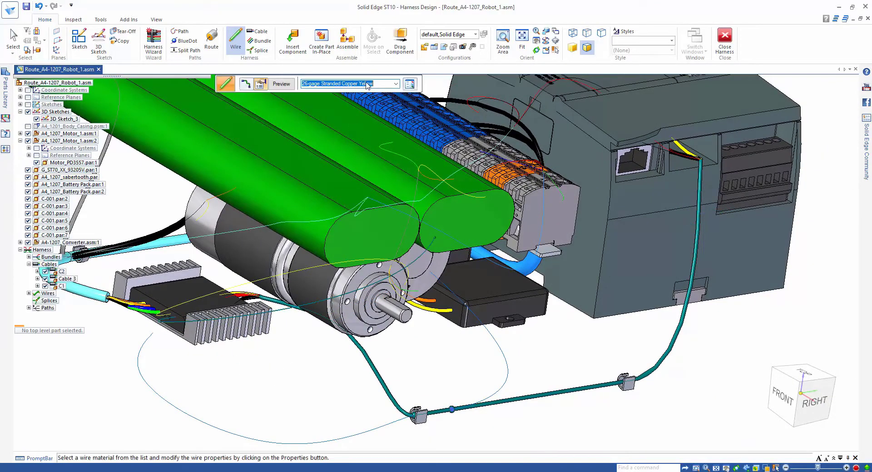
{"action": "scroll", "coordinate": [365, 84], "scroll_direction": "up", "scroll_amount": 2}
{"action": "right_click", "coordinate": [303, 344]}
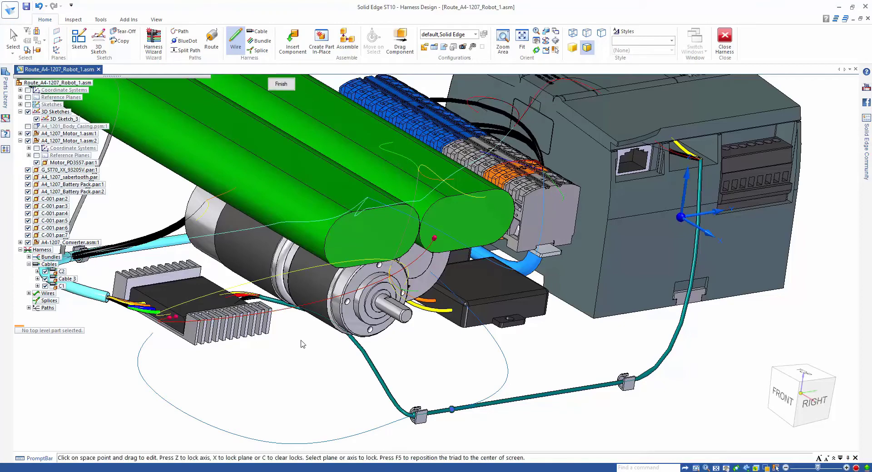
{"action": "right_click", "coordinate": [303, 345]}
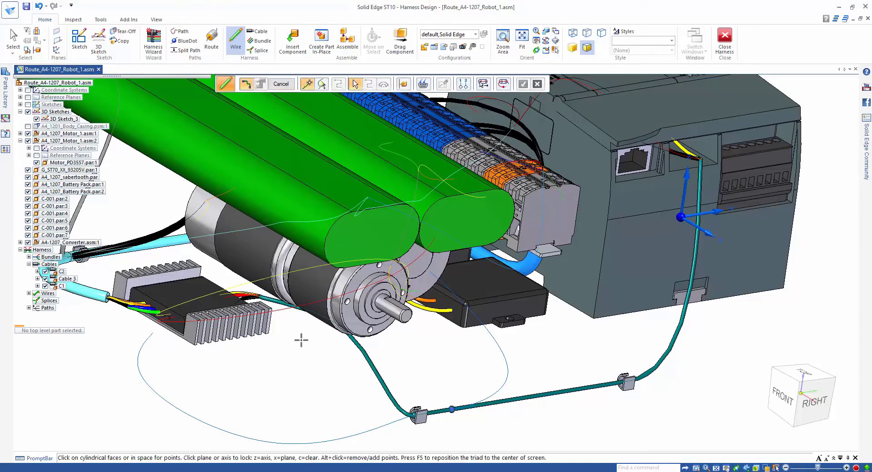
{"action": "key", "text": "Escape"}
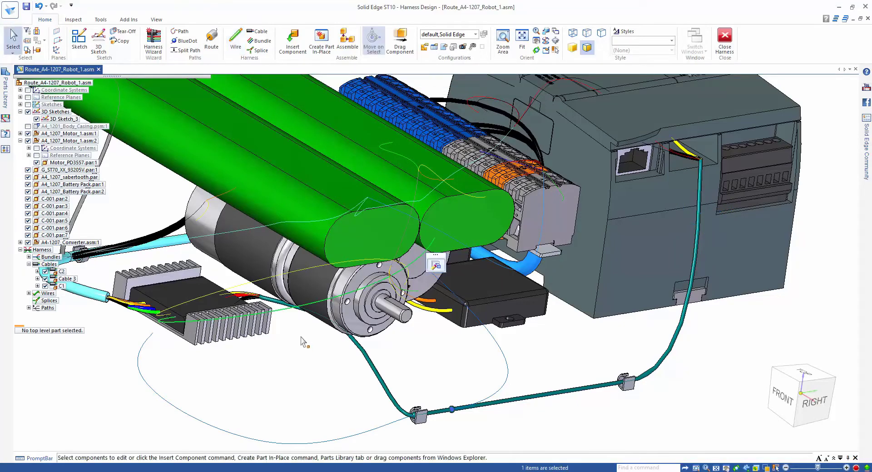
Start a bundle from the two motor wires and route it along the motor path and the path leading to the finned controller.
{"action": "left_click", "coordinate": [259, 41]}
{"action": "middle_click_drag", "start_coordinate": [387, 269], "coordinate": [427, 237]}
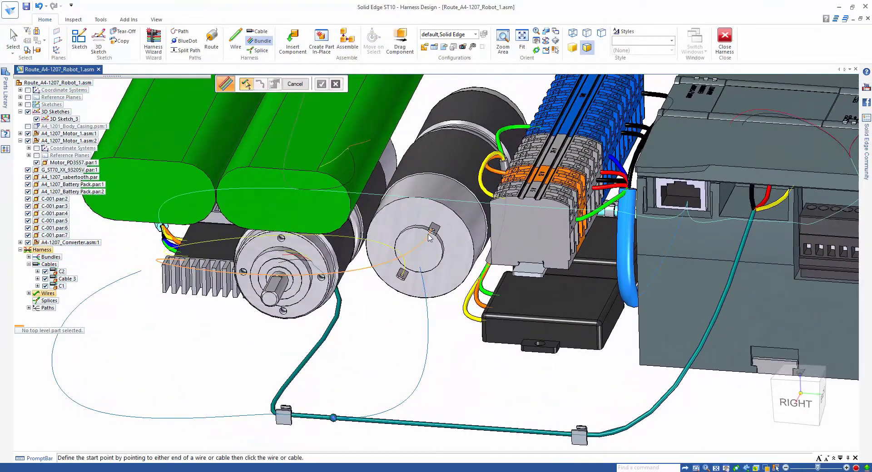
{"action": "left_click", "coordinate": [429, 237]}
{"action": "left_click", "coordinate": [404, 275]}
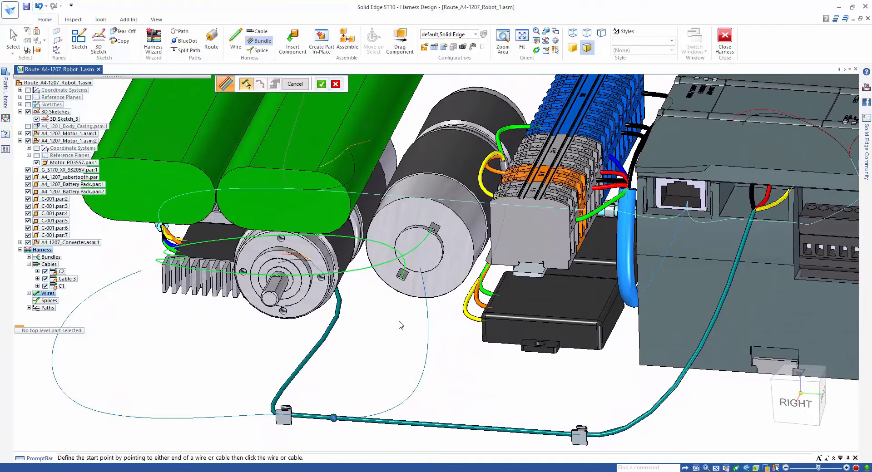
{"action": "left_click", "coordinate": [422, 291]}
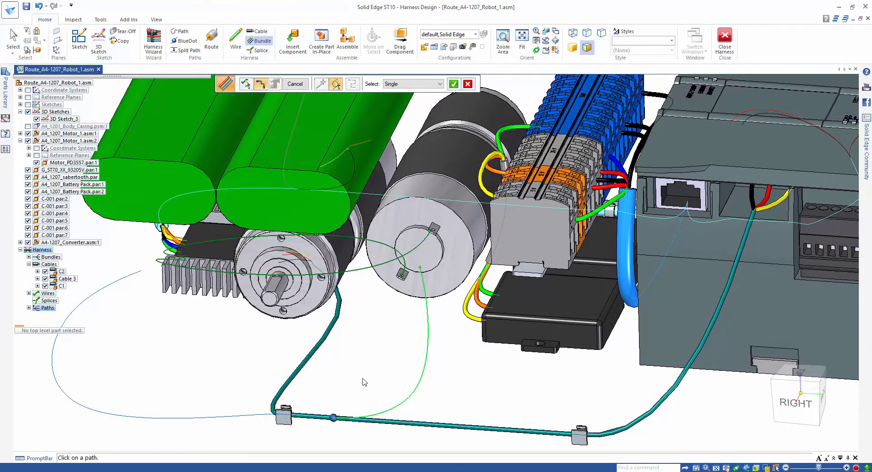
{"action": "left_click", "coordinate": [273, 417]}
{"action": "right_click", "coordinate": [210, 355]}
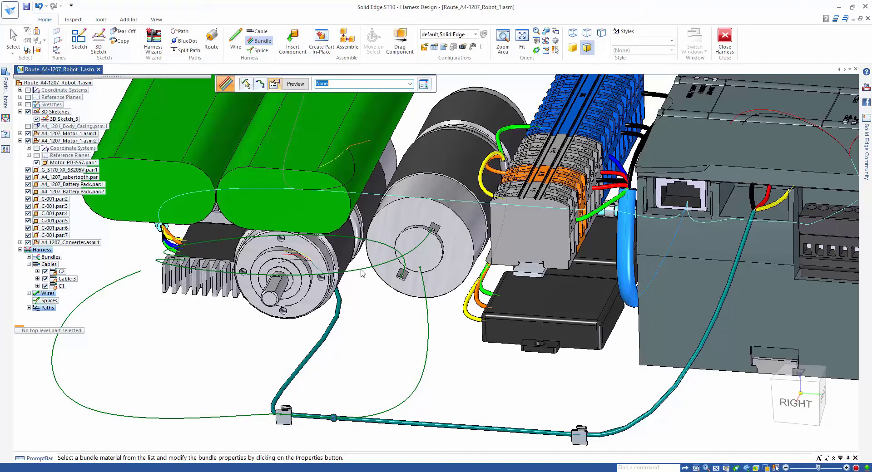
Set the bundle's colour to Lt Gray in its properties and complete the bundle.
{"action": "left_click", "coordinate": [425, 84]}
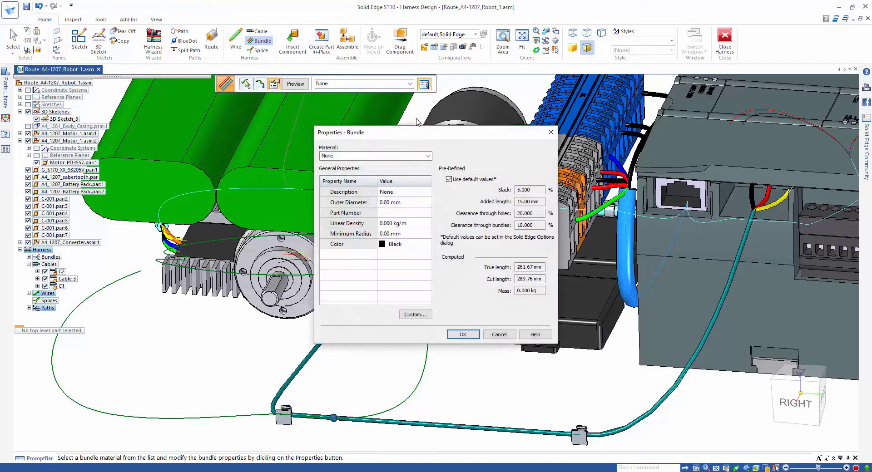
{"action": "left_click", "coordinate": [417, 245]}
{"action": "left_click", "coordinate": [426, 245]}
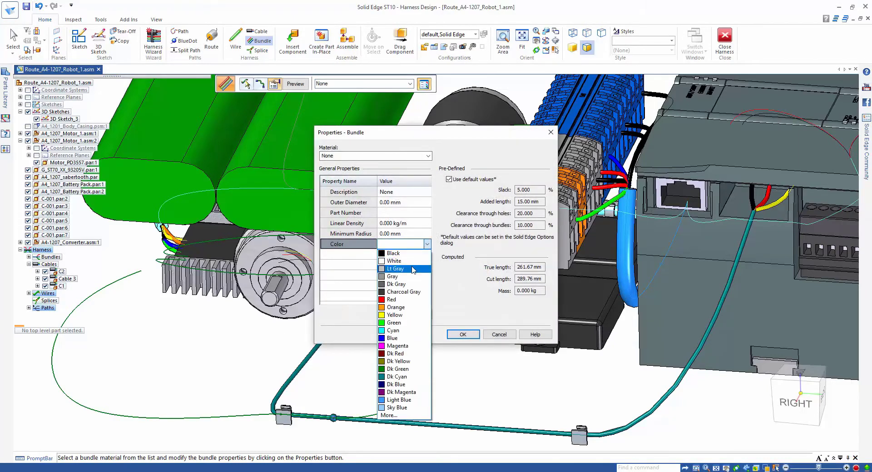
{"action": "left_click", "coordinate": [412, 271]}
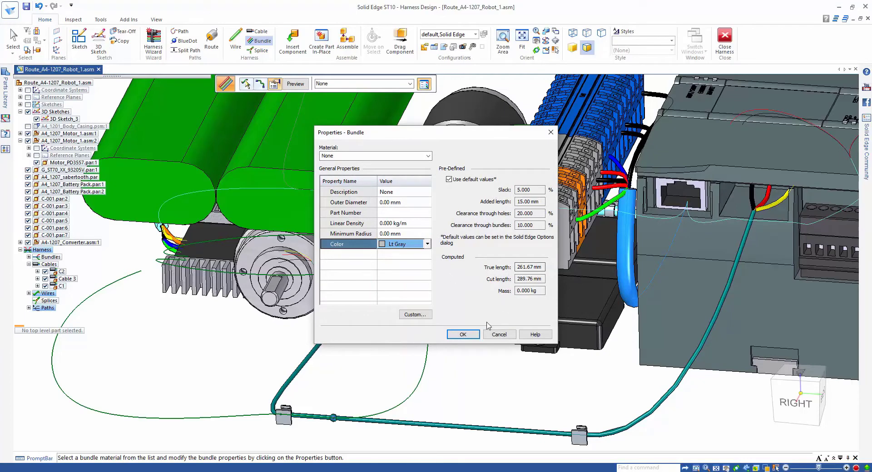
{"action": "left_click", "coordinate": [463, 335]}
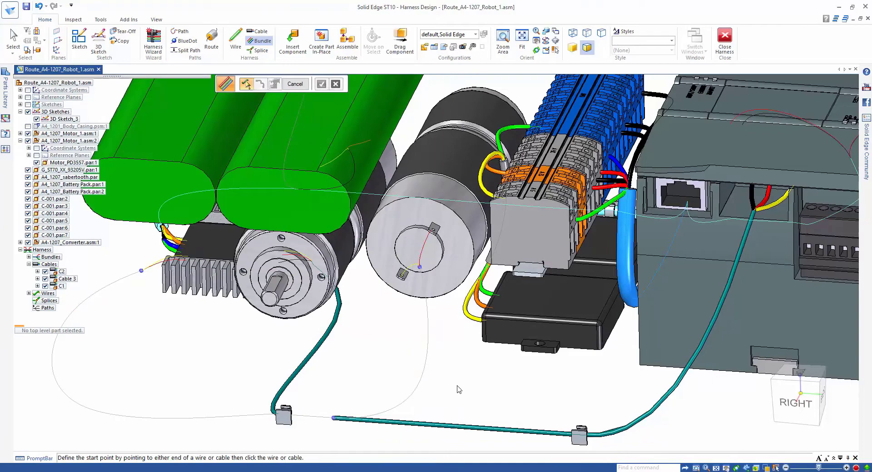
Create the physical conductors for the whole harness and hide all wire centre lines.
{"action": "right_click", "coordinate": [46, 250]}
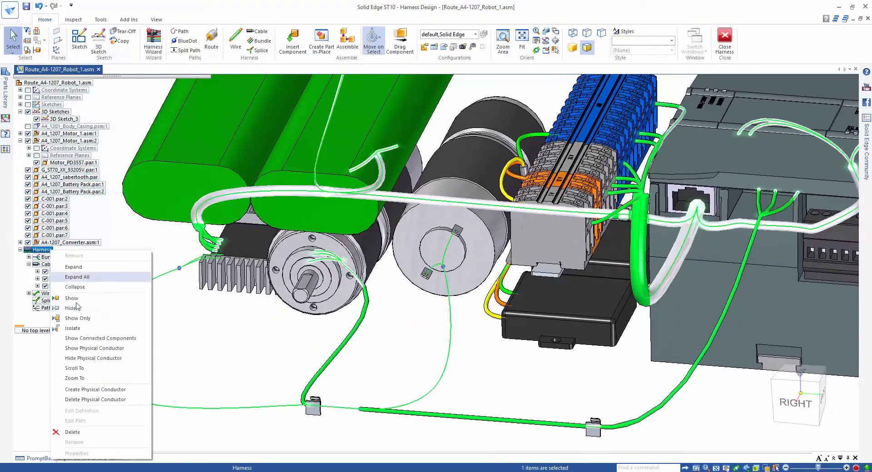
{"action": "left_click", "coordinate": [95, 390]}
{"action": "right_click", "coordinate": [72, 371]}
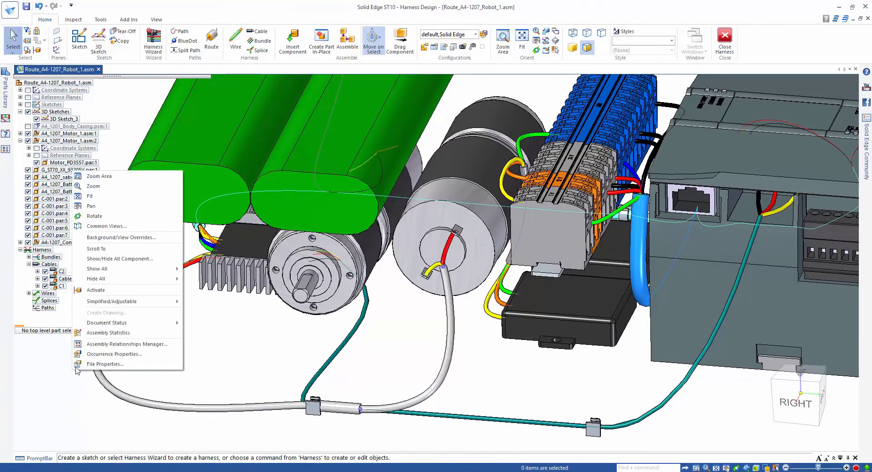
{"action": "mouse_move", "coordinate": [136, 279]}
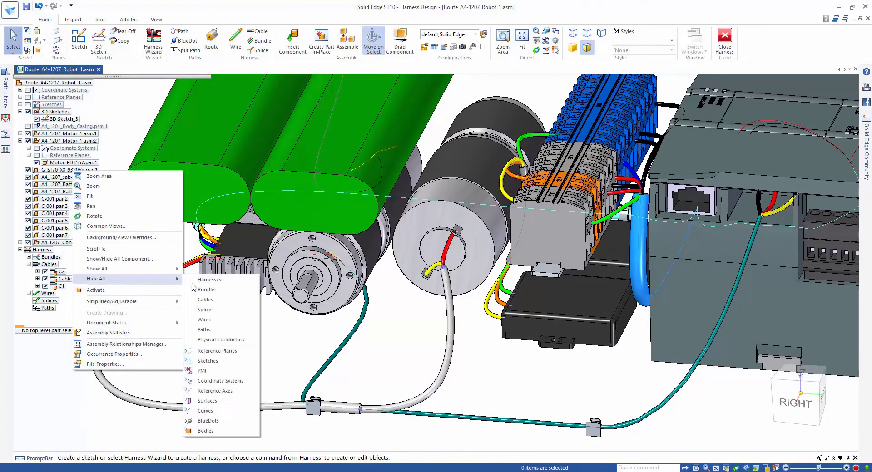
{"action": "left_click", "coordinate": [214, 319]}
{"action": "middle_click_drag", "start_coordinate": [223, 344], "coordinate": [335, 381]}
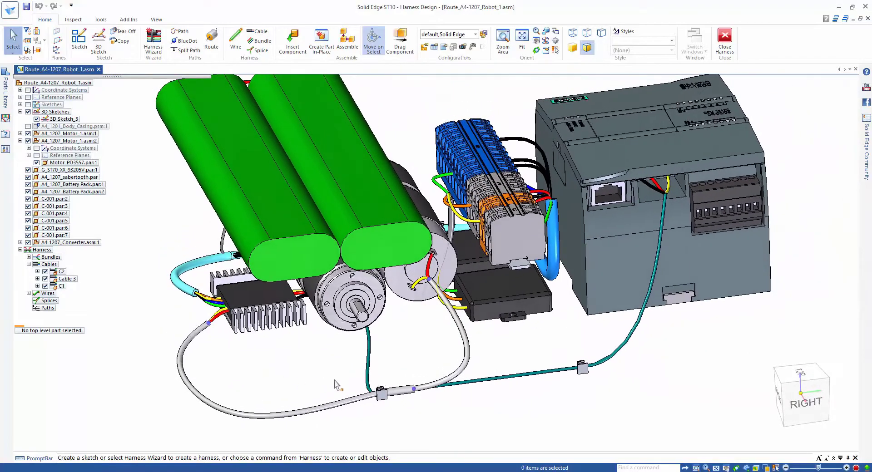
Move the clip where the grey bundle meets the teal cable about 13 mm along its axis, away from the other clip.
{"action": "left_click", "coordinate": [381, 395]}
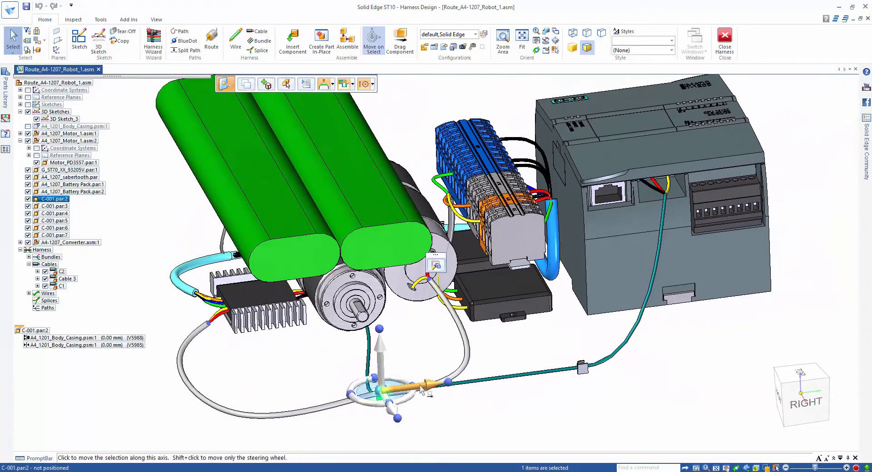
{"action": "left_click_drag", "start_coordinate": [382, 395], "coordinate": [376, 396]}
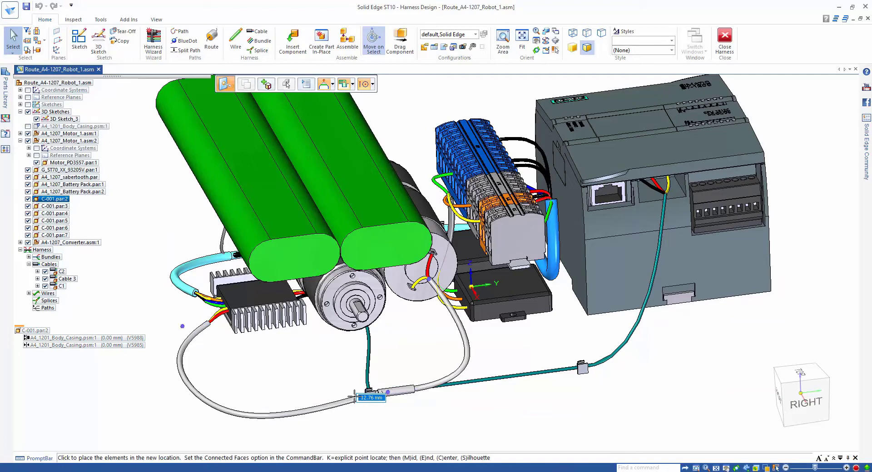
{"action": "left_click", "coordinate": [354, 397]}
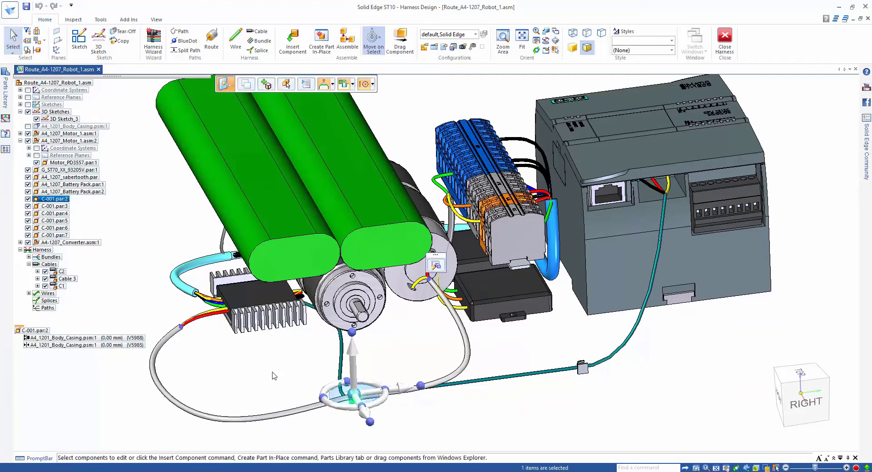
{"action": "key", "text": "Escape"}
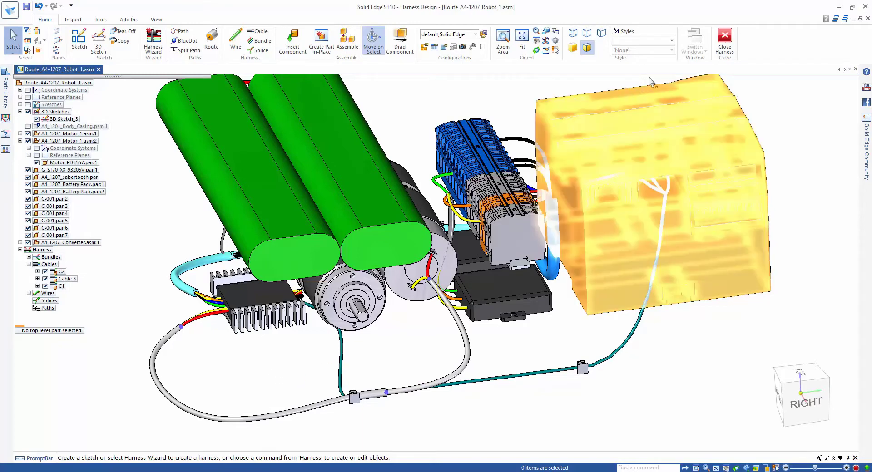
Leave the harness environment and open the A4-1207_Converter.asm:1 subassembly for editing in place.
{"action": "left_click", "coordinate": [724, 38]}
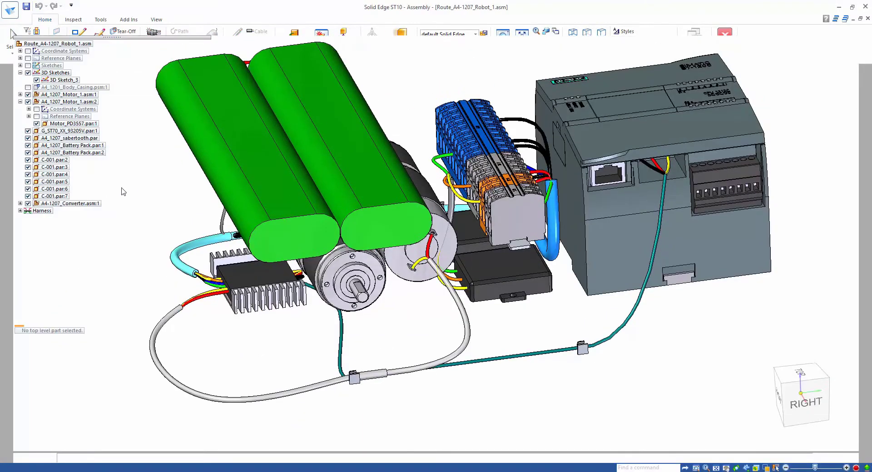
{"action": "left_click", "coordinate": [93, 204]}
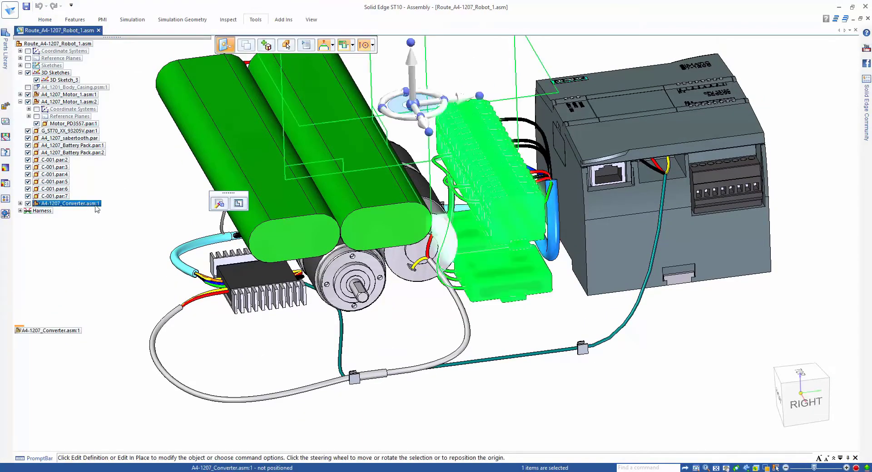
{"action": "left_click", "coordinate": [243, 208]}
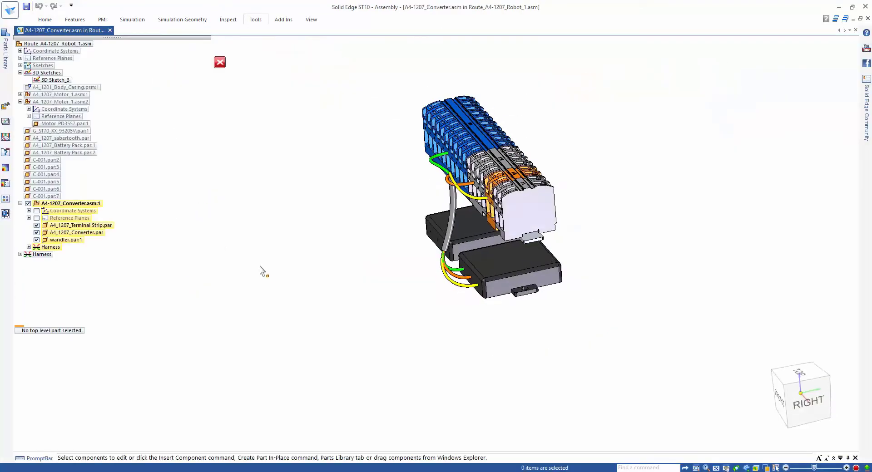
{"action": "middle_click_drag", "start_coordinate": [348, 317], "coordinate": [553, 386]}
{"action": "scroll", "coordinate": [553, 385], "scroll_direction": "up", "scroll_amount": 6}
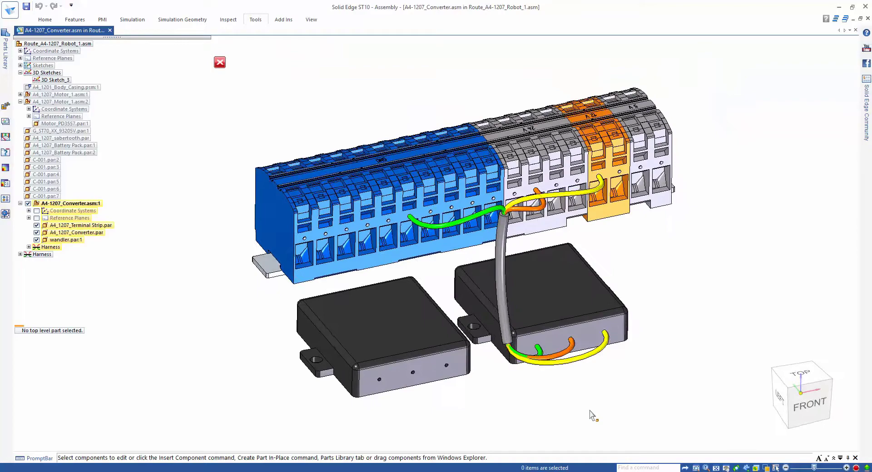
In the converter's harness environment, create a Barrel Splice Nylon Blue splice at the lower end of the grey cable.
{"action": "left_click", "coordinate": [256, 20]}
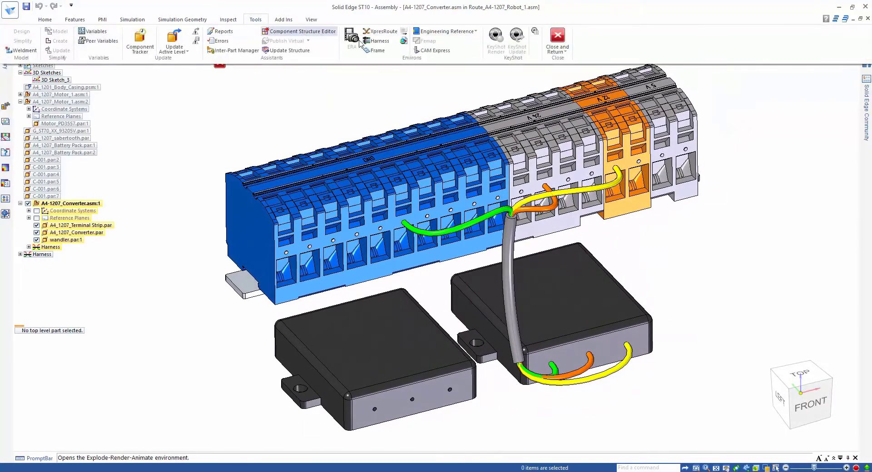
{"action": "left_click", "coordinate": [380, 44]}
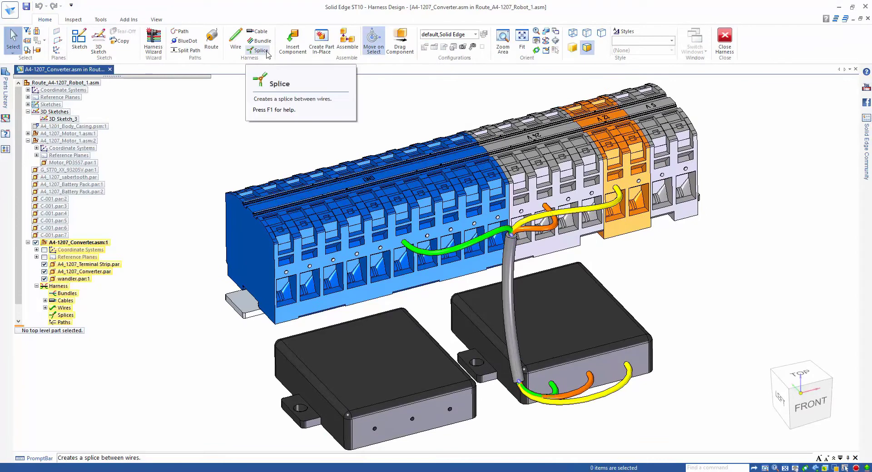
{"action": "left_click", "coordinate": [261, 50]}
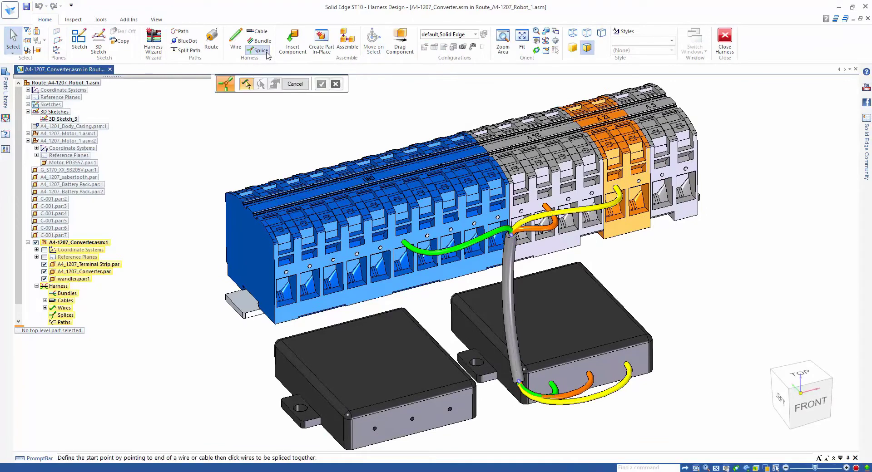
{"action": "left_click", "coordinate": [507, 273]}
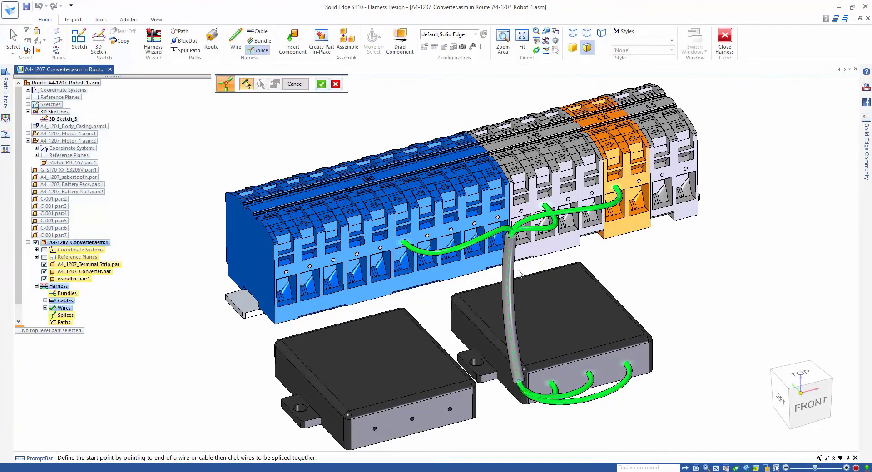
{"action": "left_click", "coordinate": [521, 383]}
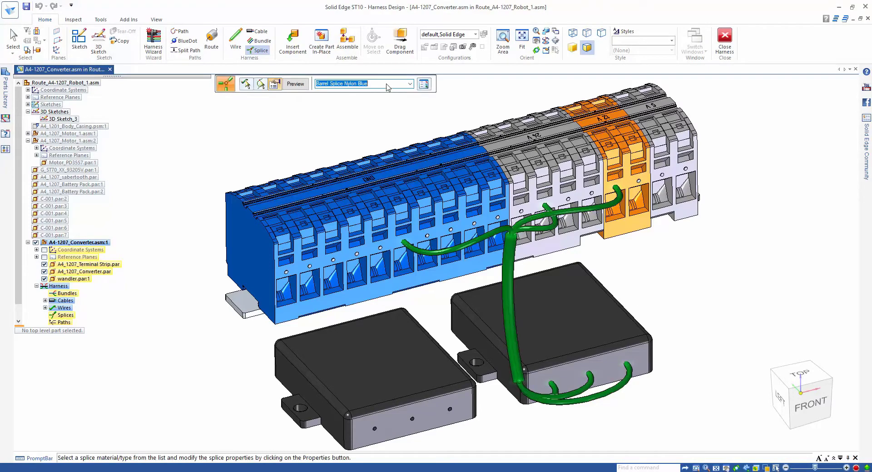
{"action": "left_click", "coordinate": [411, 84]}
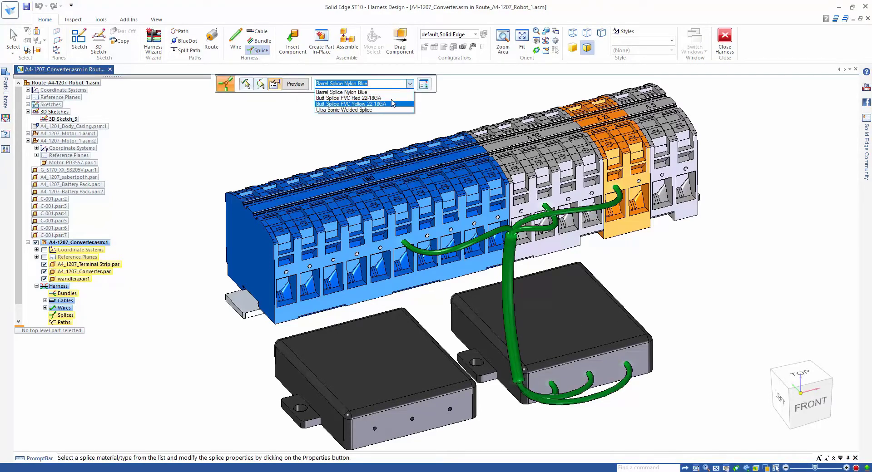
{"action": "left_click", "coordinate": [391, 94]}
{"action": "key", "text": "Return"}
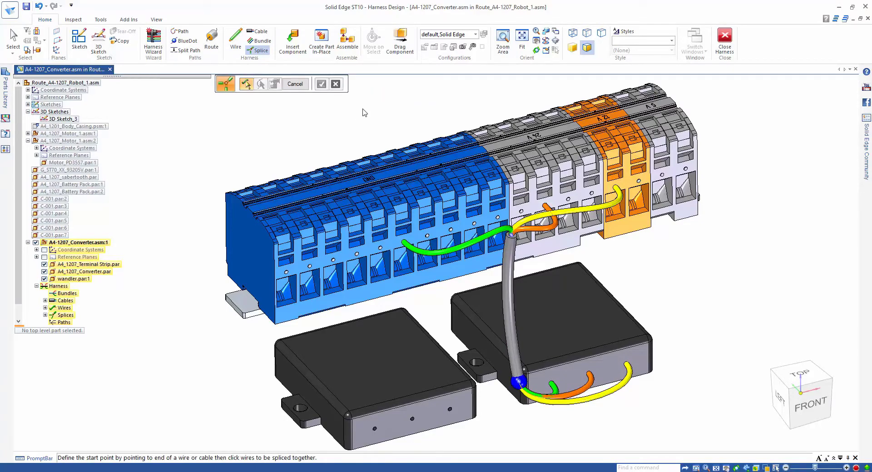
{"action": "key", "text": "Escape"}
Create a 26-gage Stranded Copper Green wire from the unwired converter's hole nearest the splice to the blue splice.
{"action": "left_click", "coordinate": [238, 45]}
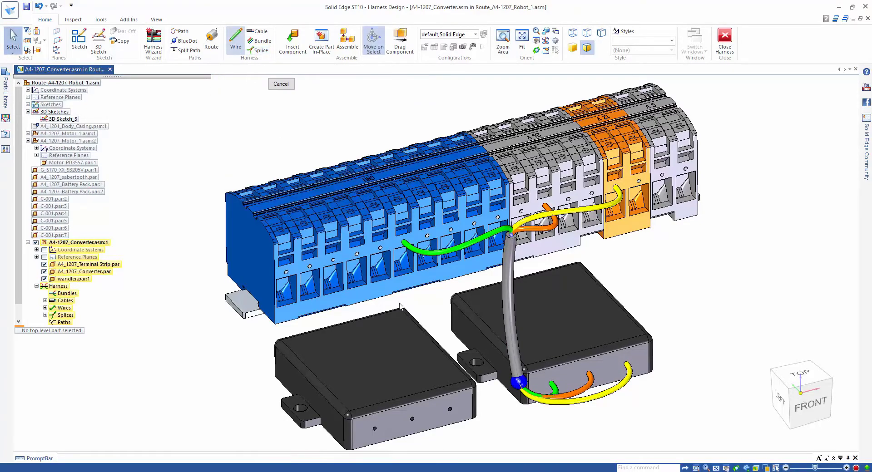
{"action": "scroll", "coordinate": [479, 381], "scroll_direction": "up", "scroll_amount": 4}
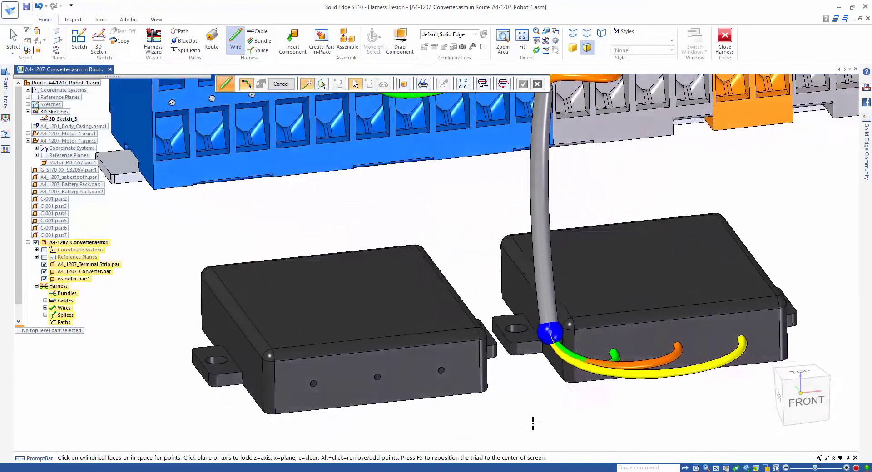
{"action": "middle_click_drag", "start_coordinate": [532, 424], "coordinate": [505, 406]}
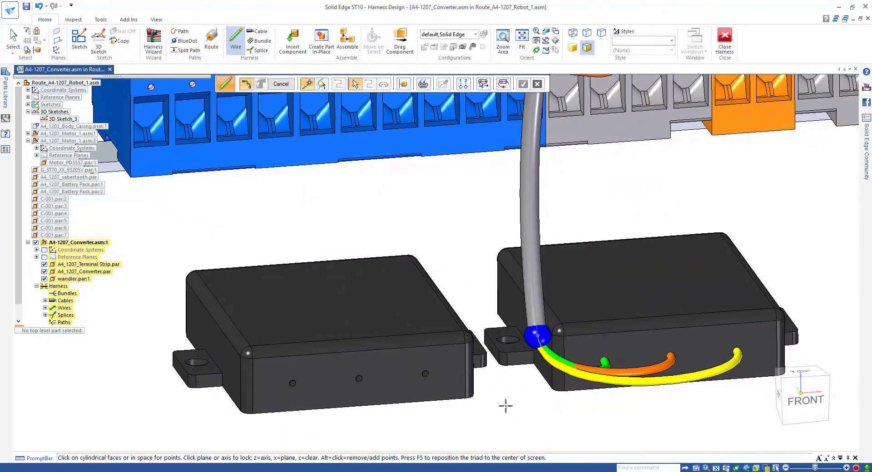
{"action": "left_click", "coordinate": [483, 84]}
{"action": "left_click", "coordinate": [511, 110]}
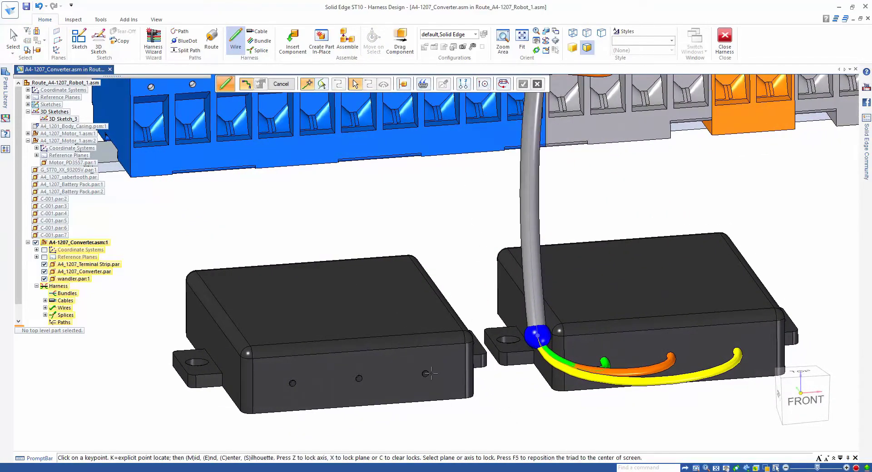
{"action": "left_click", "coordinate": [537, 335]}
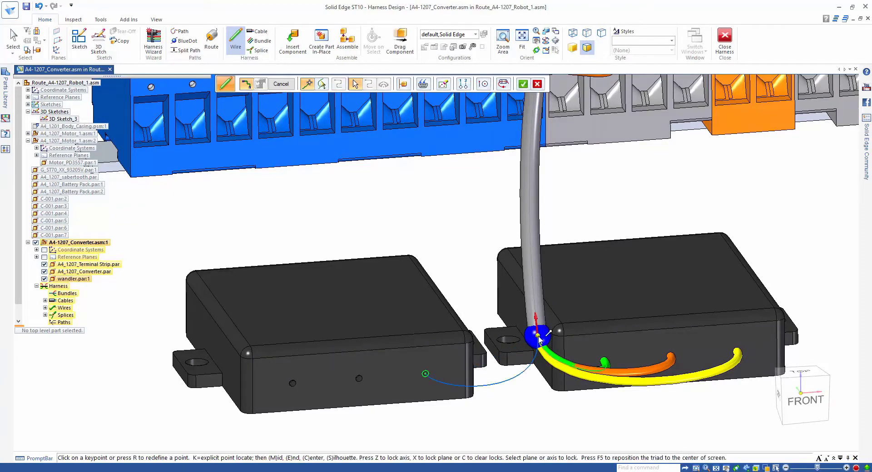
{"action": "right_click", "coordinate": [511, 311]}
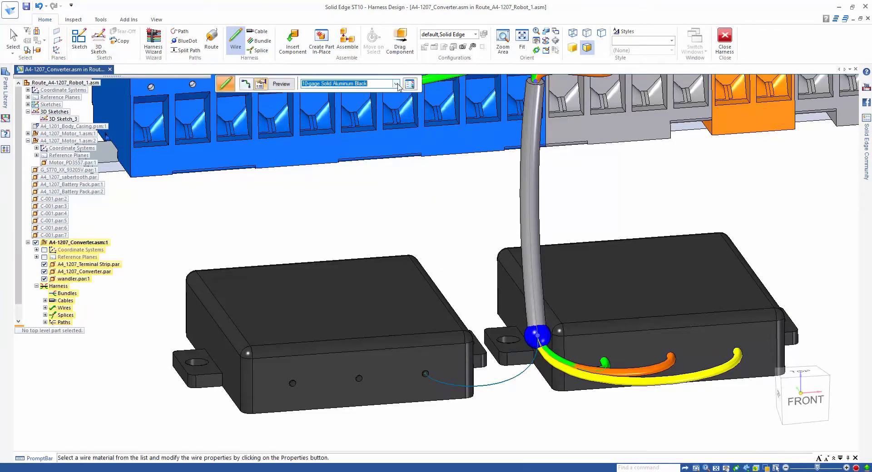
{"action": "left_click", "coordinate": [396, 84]}
{"action": "left_click_drag", "start_coordinate": [397, 103], "coordinate": [383, 241]}
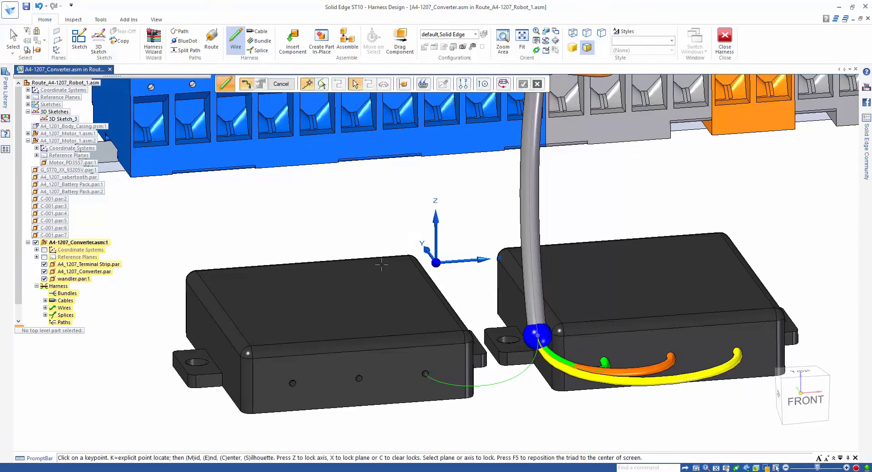
Create an orange wire from the unwired converter's middle hole to the blue splice.
{"action": "left_click", "coordinate": [360, 378]}
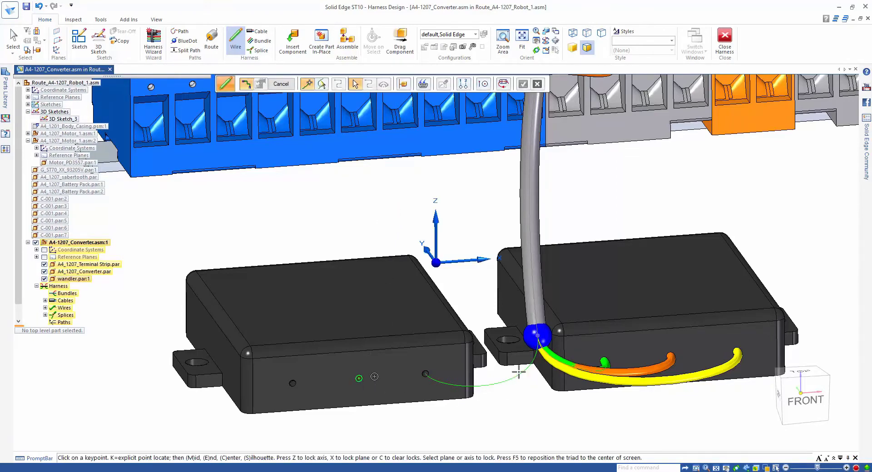
{"action": "left_click", "coordinate": [537, 336]}
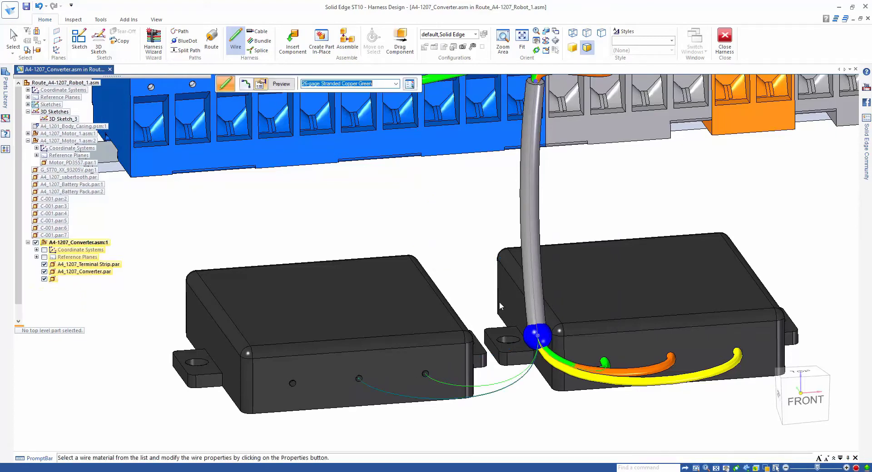
{"action": "right_click", "coordinate": [400, 166]}
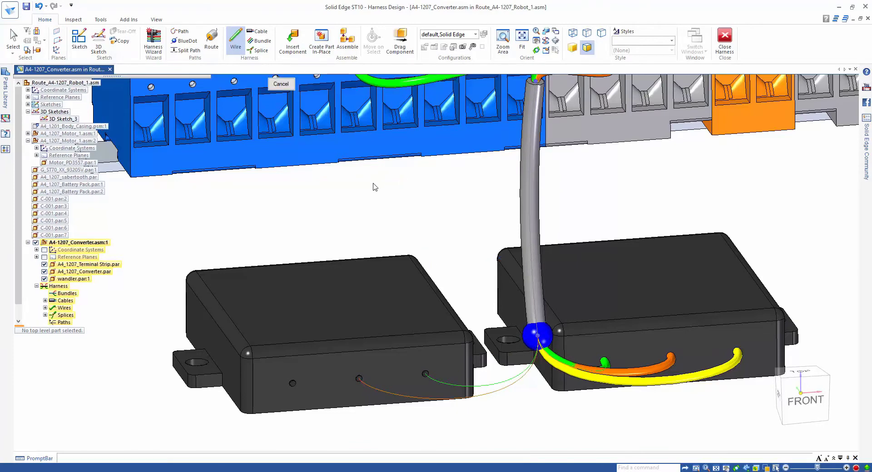
Create a 26-gage Stranded Copper Yellow wire from the converter's hole farthest from the splice to the blue splice.
{"action": "left_click", "coordinate": [281, 84]}
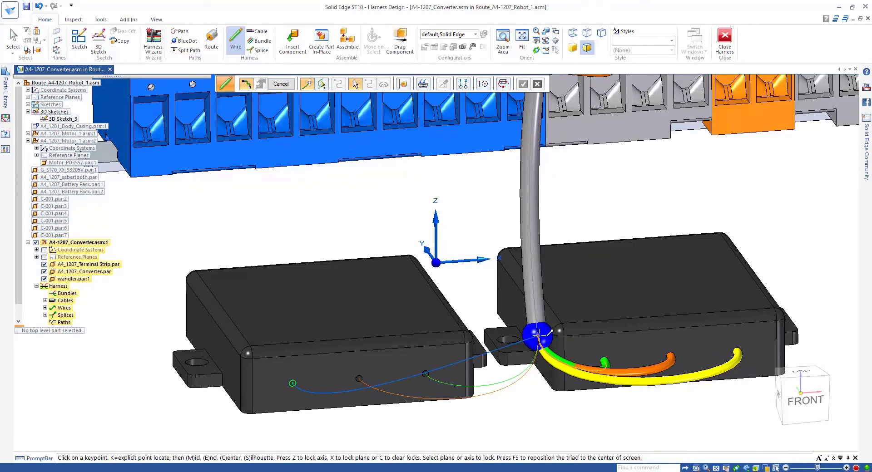
{"action": "left_click", "coordinate": [538, 334]}
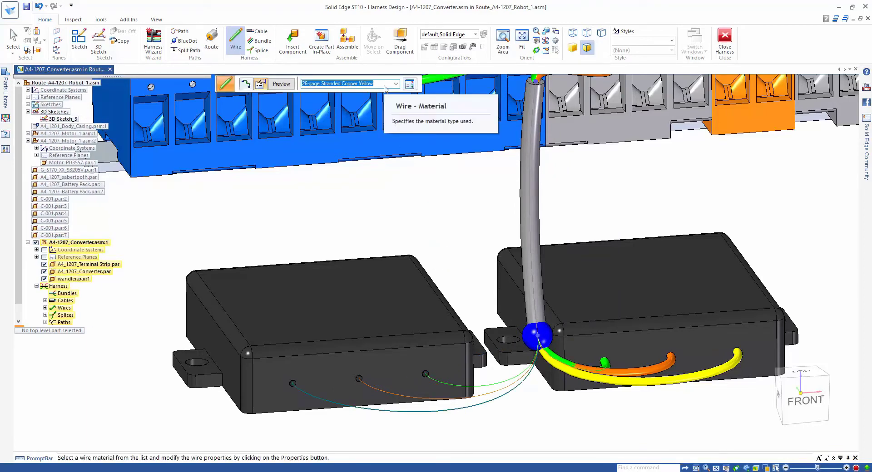
{"action": "right_click", "coordinate": [402, 201]}
{"action": "right_click", "coordinate": [398, 198]}
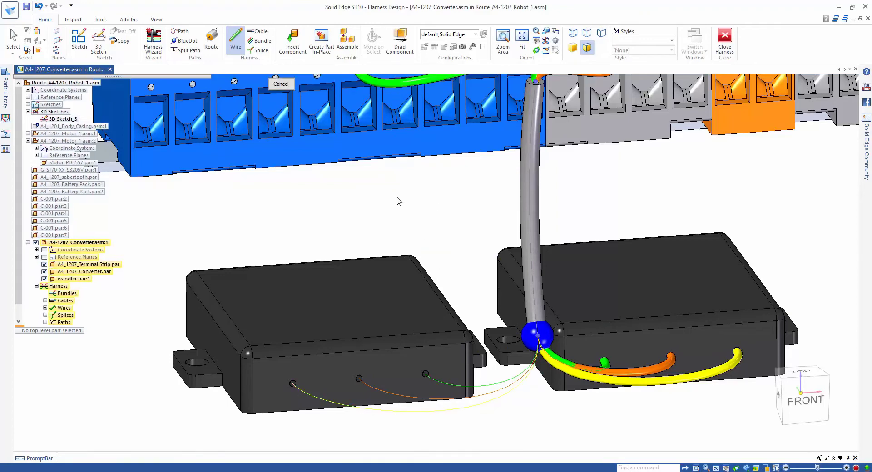
{"action": "key", "text": "Escape"}
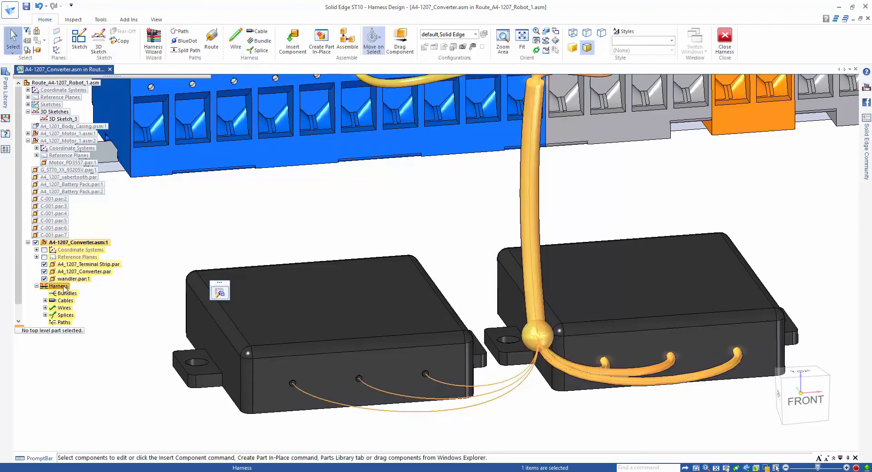
Create the physical conductors for the converter harness and hide all its wire centre lines.
{"action": "right_click", "coordinate": [63, 286]}
{"action": "left_click", "coordinate": [111, 217]}
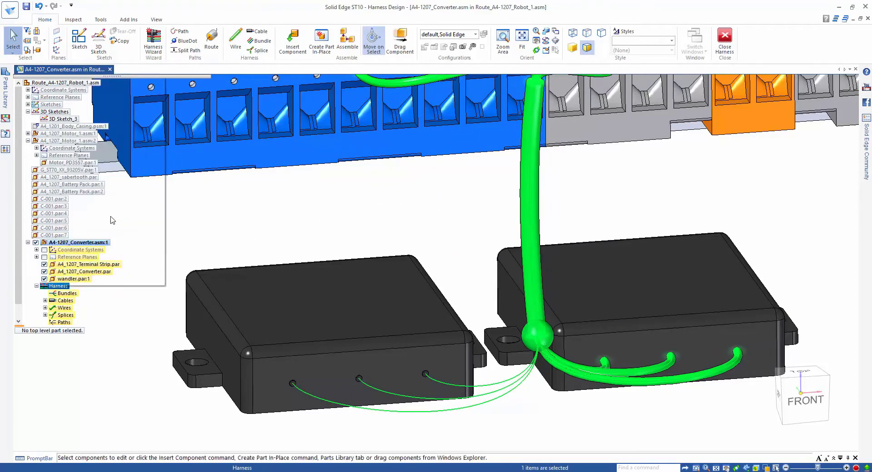
{"action": "right_click", "coordinate": [181, 227]}
{"action": "mouse_move", "coordinate": [239, 334]}
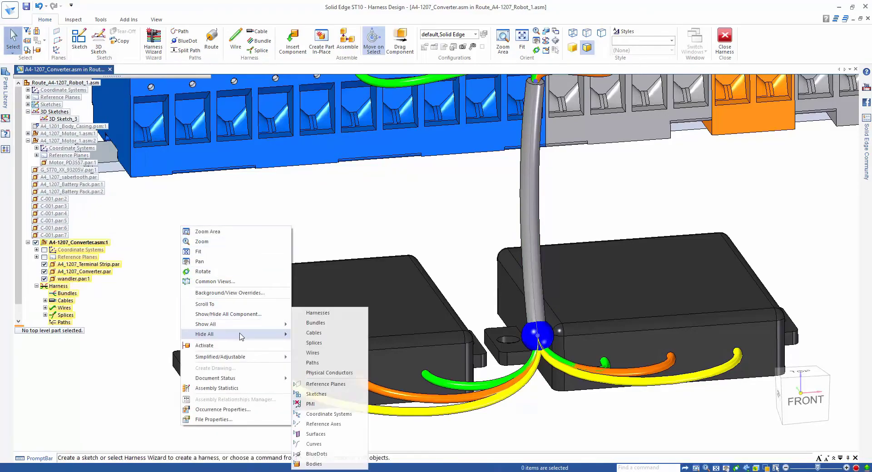
{"action": "left_click", "coordinate": [312, 354]}
{"action": "key", "text": "ctrl+shift+f"}
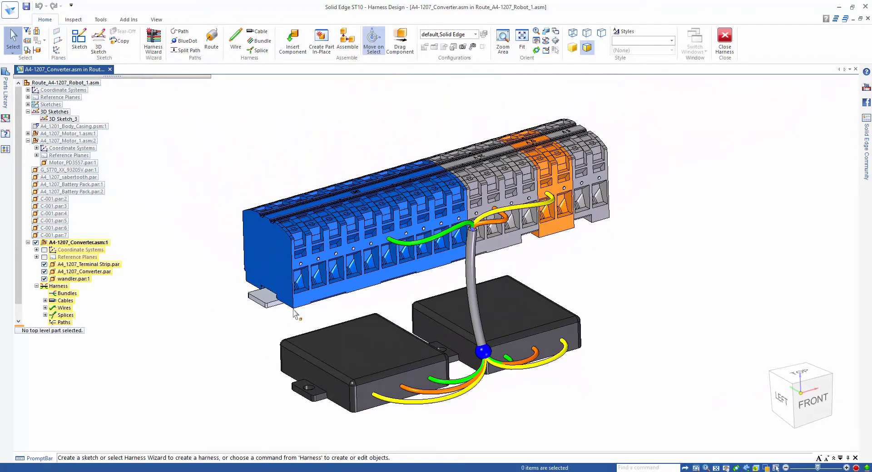
Close the harness environment and return from the converter subassembly to the complete robot assembly.
{"action": "left_click", "coordinate": [725, 37]}
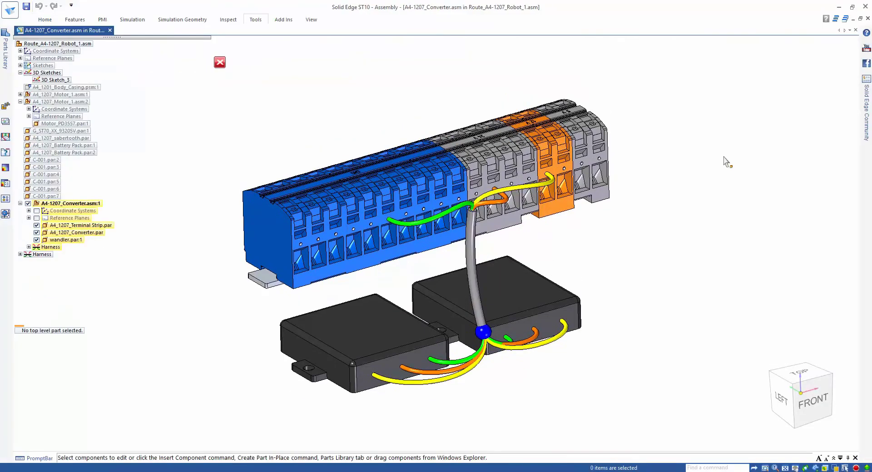
{"action": "left_click", "coordinate": [220, 63]}
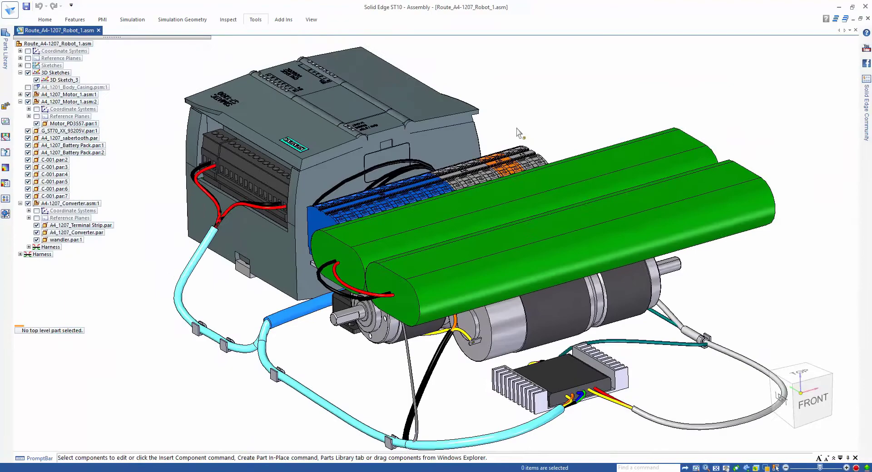
{"action": "middle_click_drag", "start_coordinate": [609, 144], "coordinate": [527, 119]}
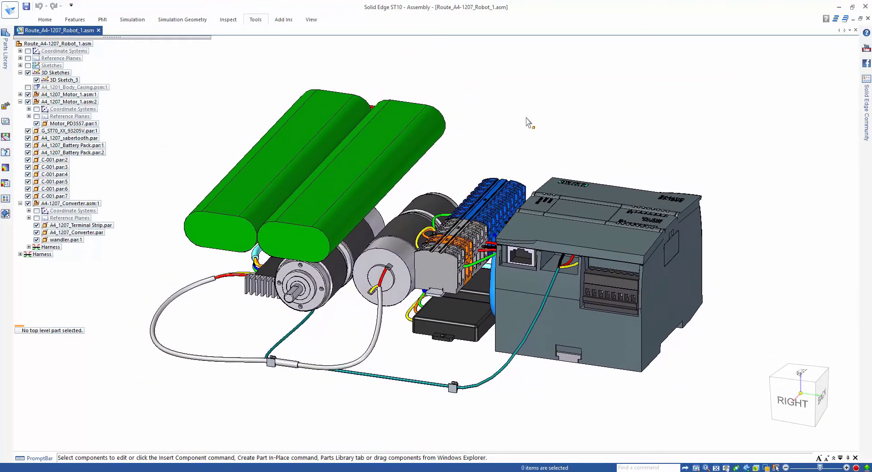